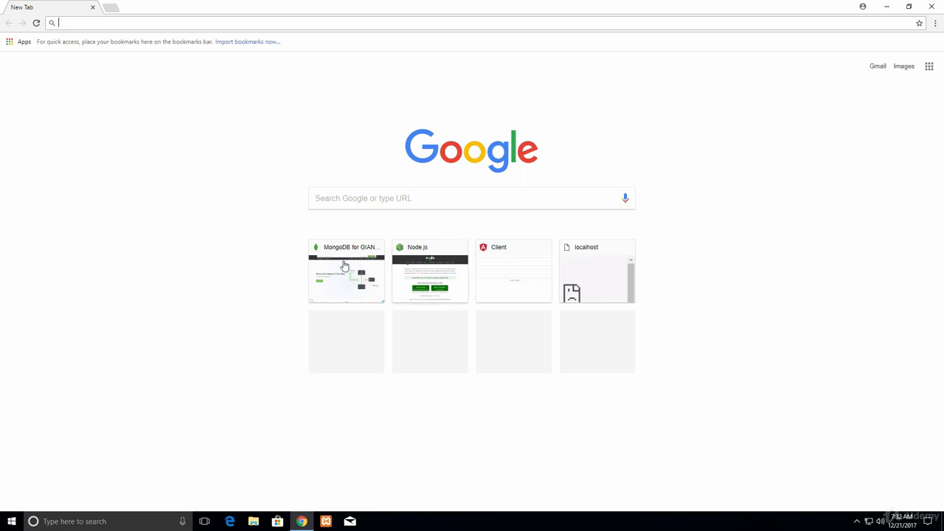
- Download the MongoDB Community Server 3.6.0 MSI installer for Windows from the MongoDB website
click(345, 268)
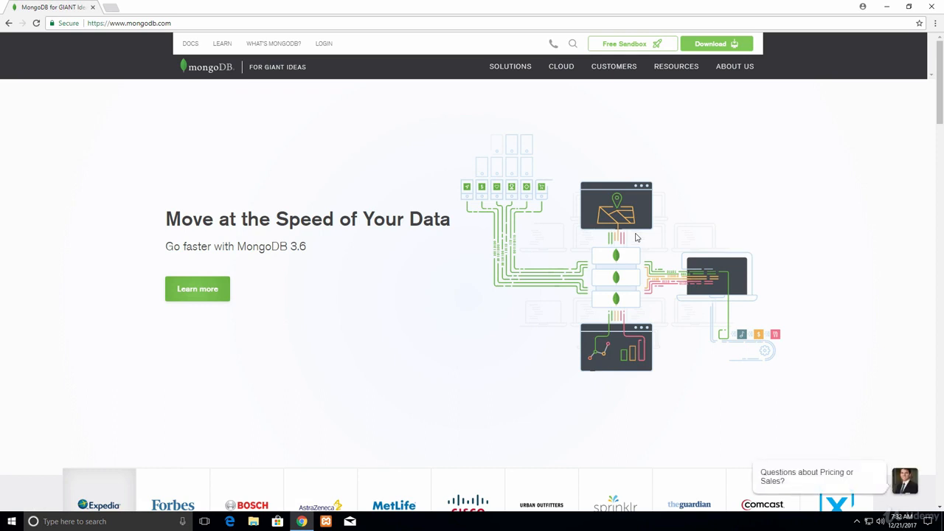
click(710, 45)
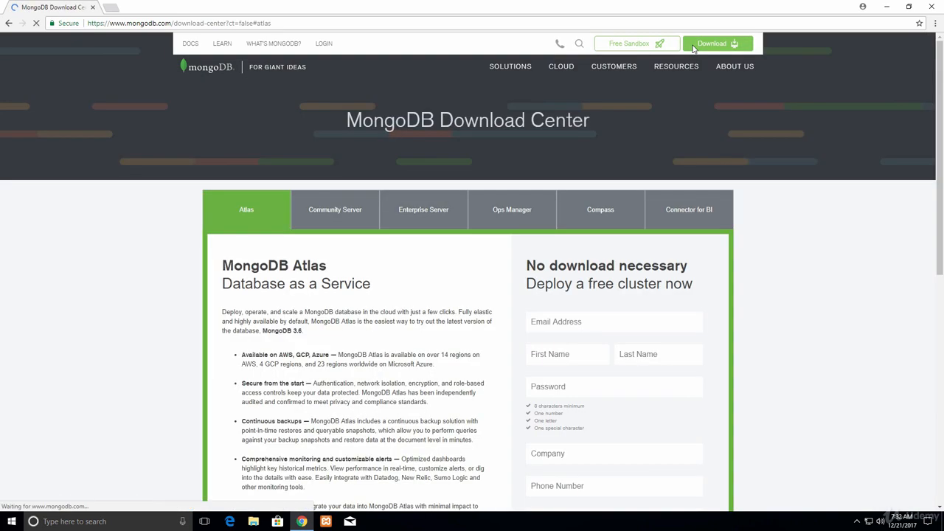
click(326, 217)
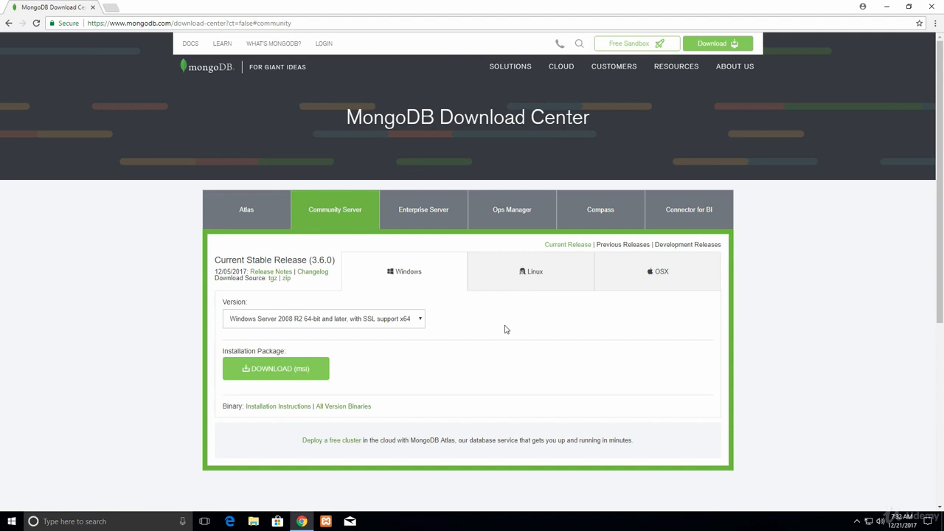
click(291, 368)
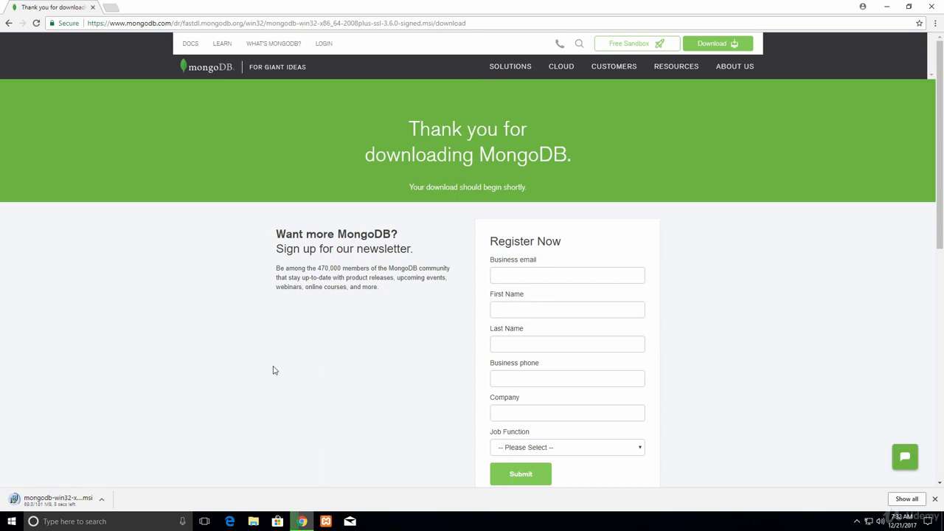
click(39, 502)
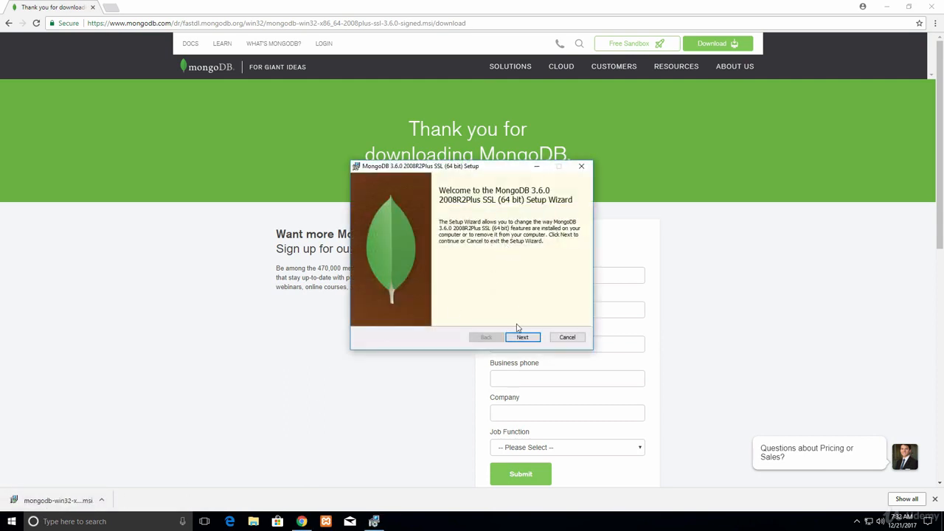
click(522, 337)
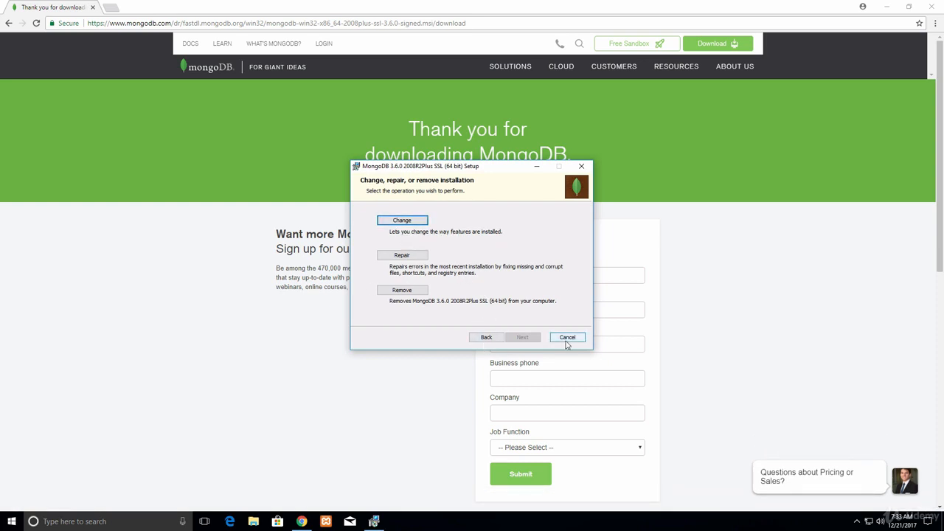
click(487, 337)
- Open the list of installed programs in Control Panel for uninstalling a program
click(146, 521)
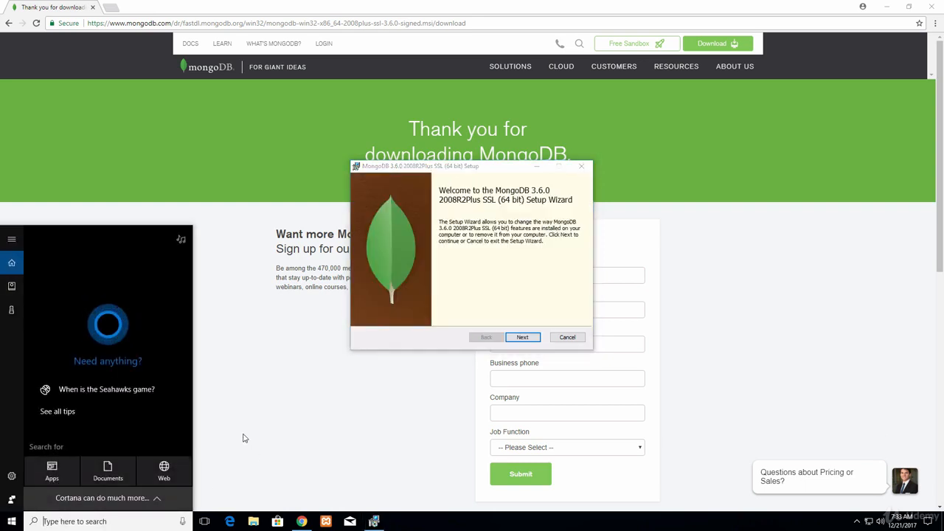
text(cont)
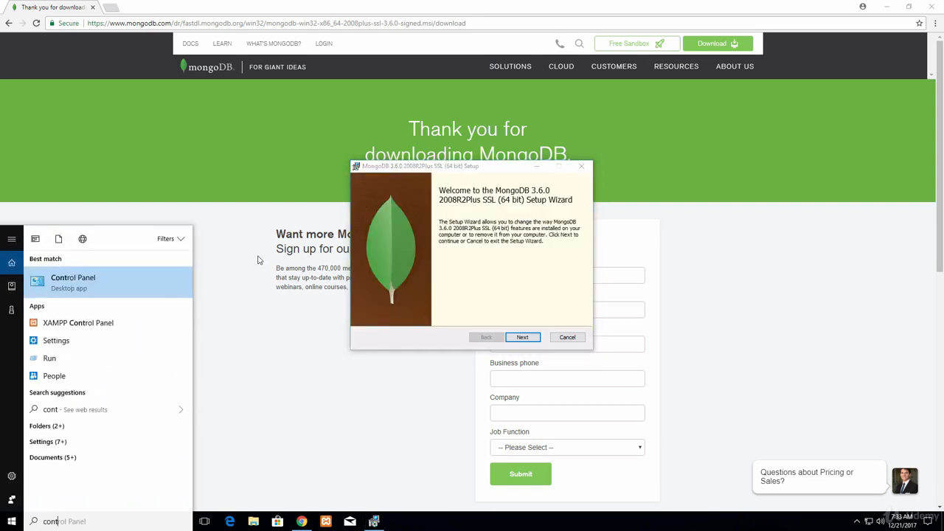
text(ro)
click(70, 288)
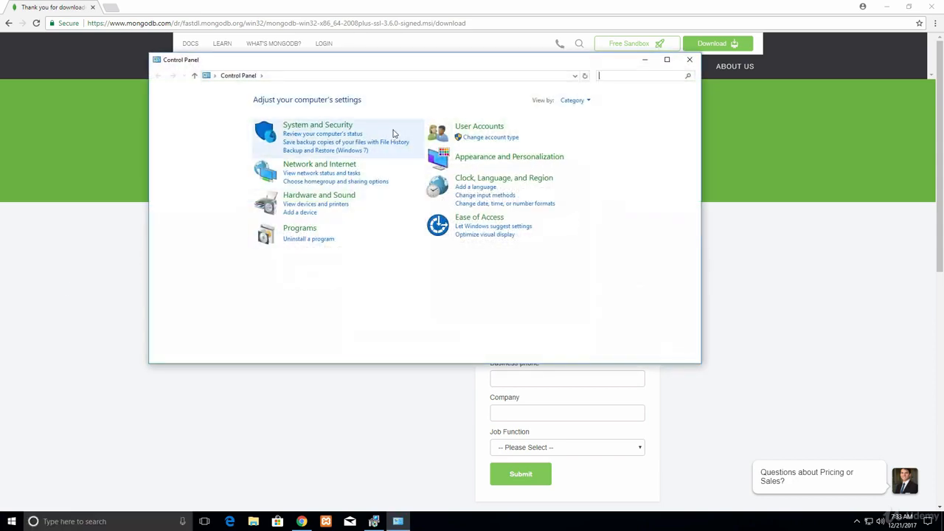
click(307, 239)
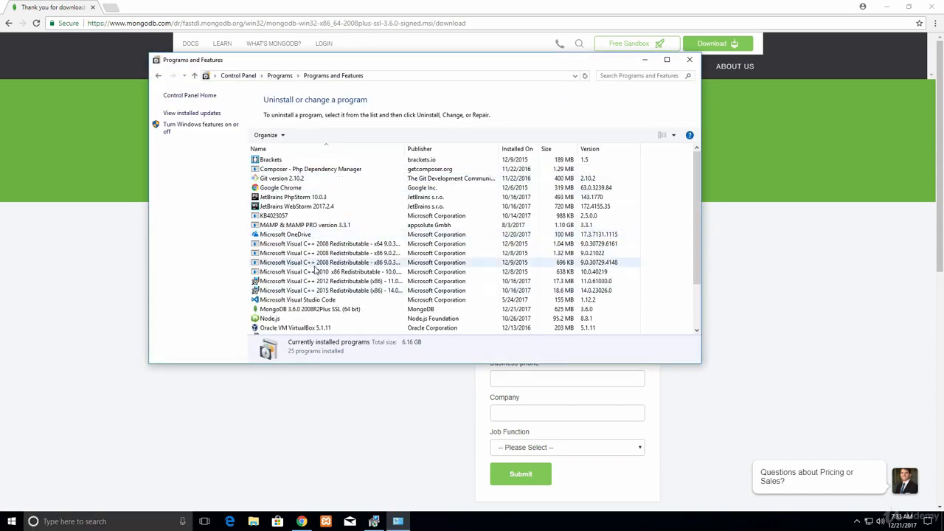
- Uninstall MongoDB 3.6.0 2008R2Plus SSL (64 bit), confirming the removal and allowing the device changes
scroll(314, 271, down, 1)
click(301, 284)
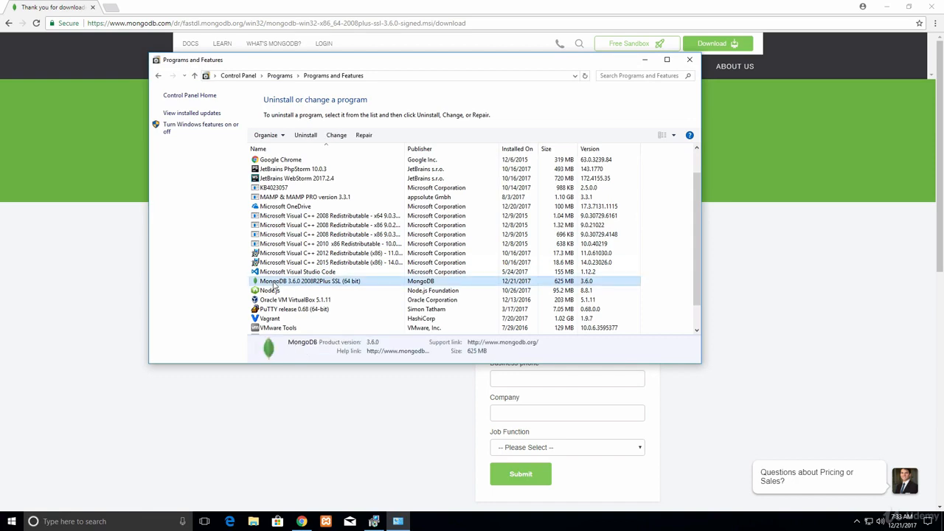
double_click(274, 285)
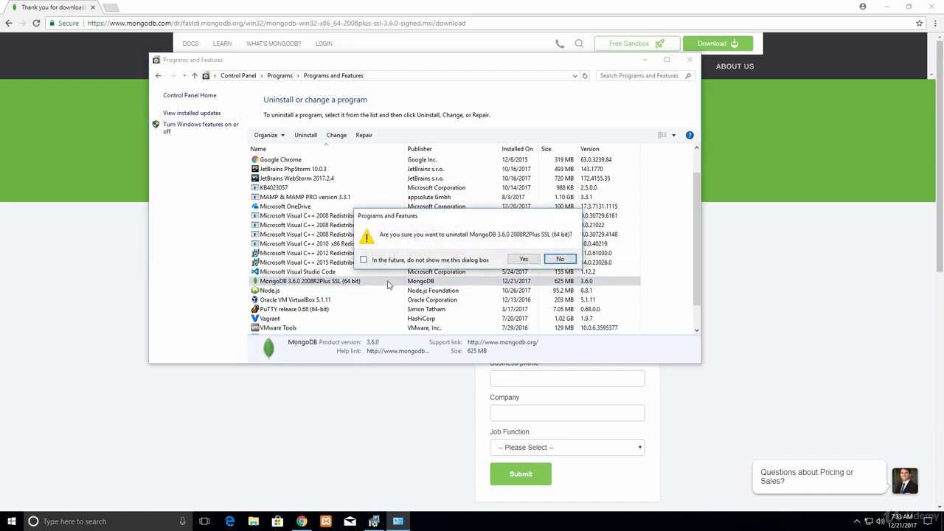
click(521, 260)
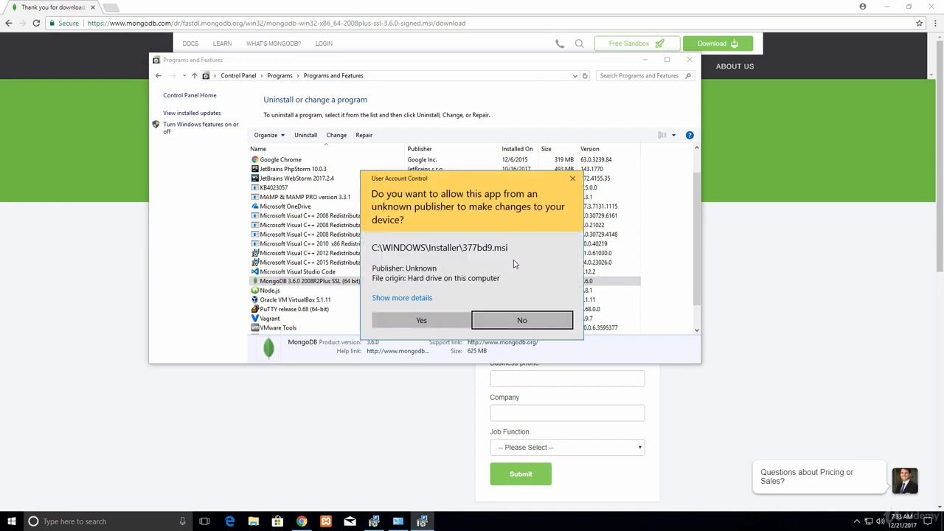
click(424, 320)
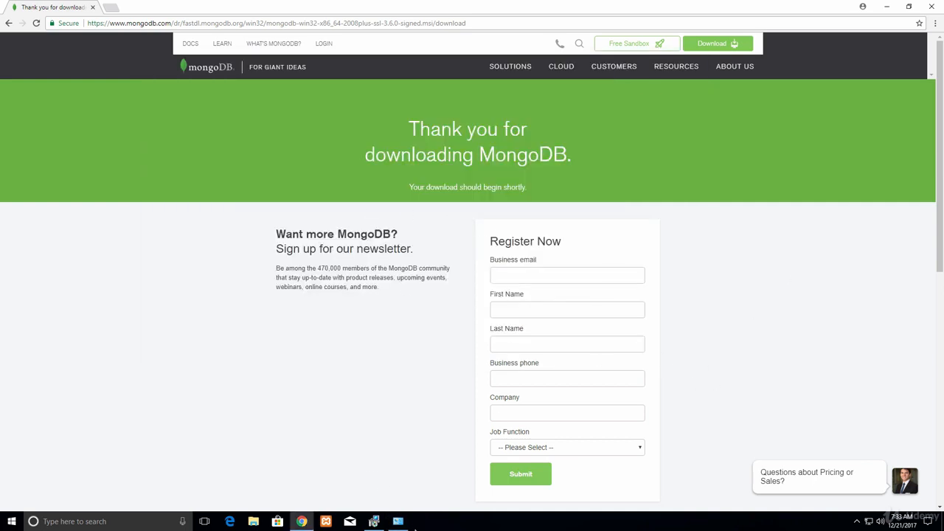
- Cancel and exit the MongoDB setup wizard that is still open, and close Programs and Features
click(399, 522)
click(375, 522)
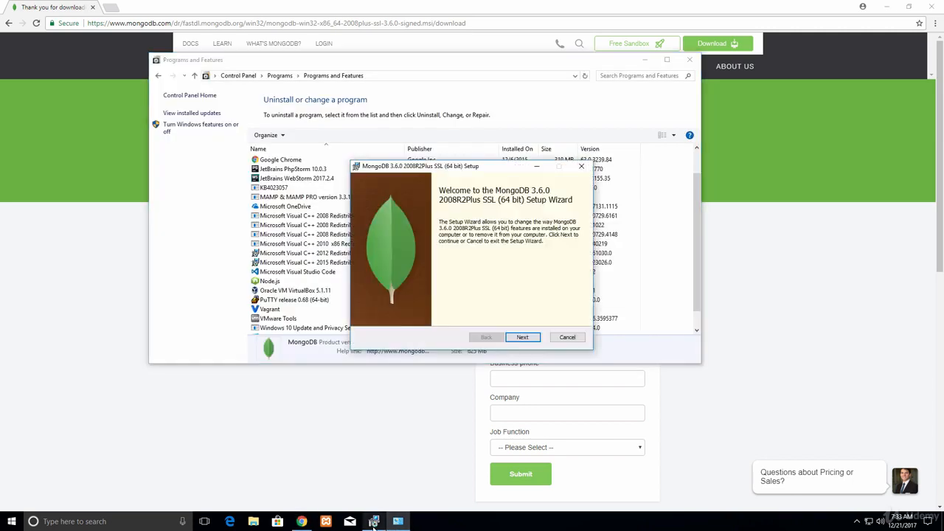
click(523, 337)
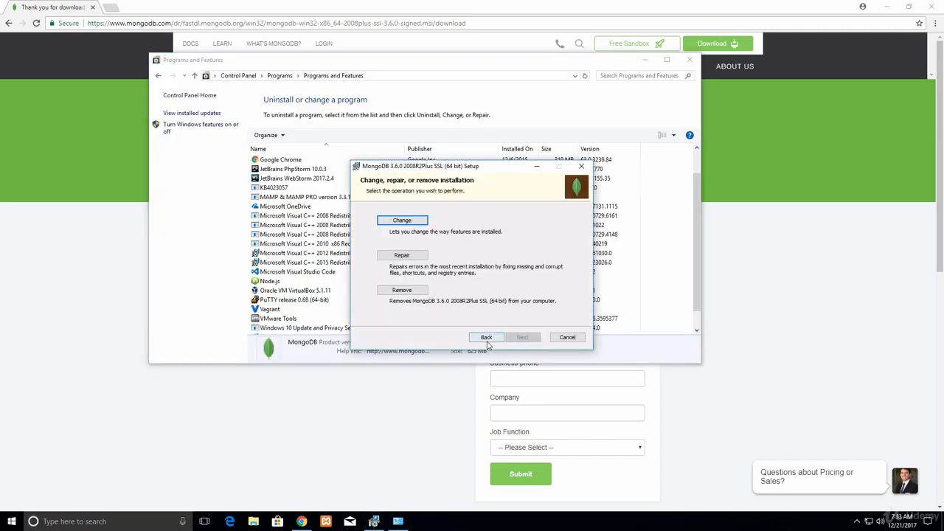
click(486, 337)
click(568, 337)
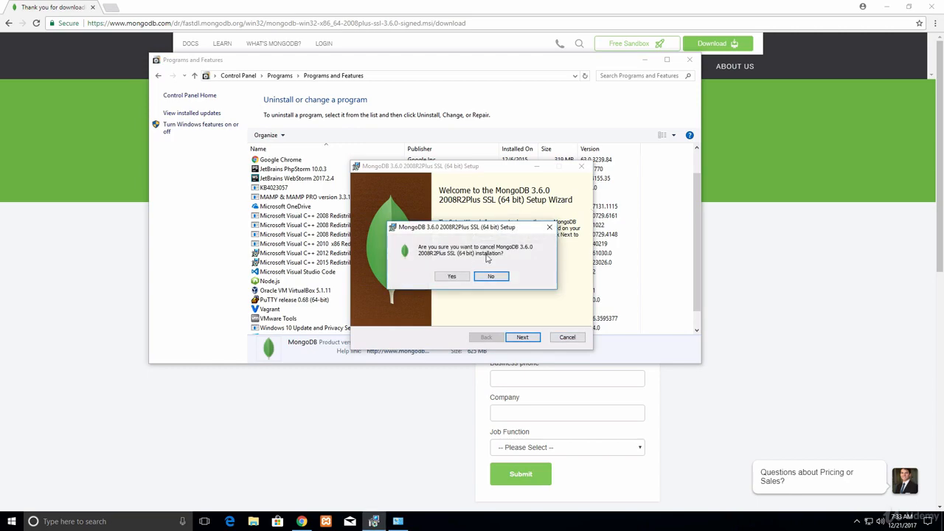
click(452, 276)
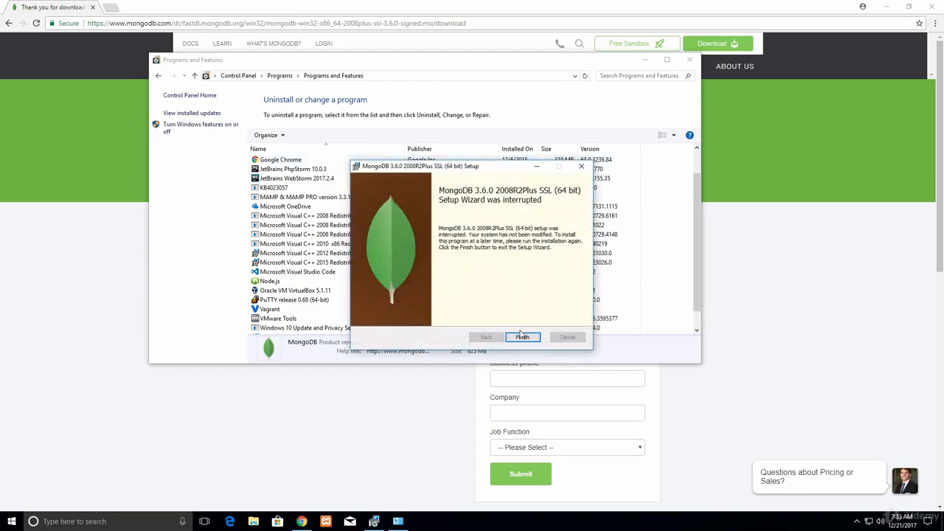
click(522, 337)
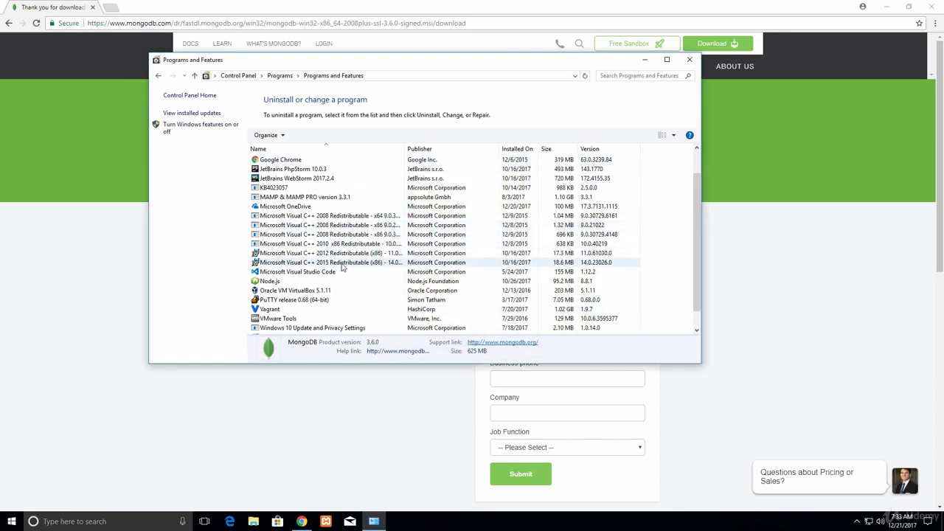
click(690, 59)
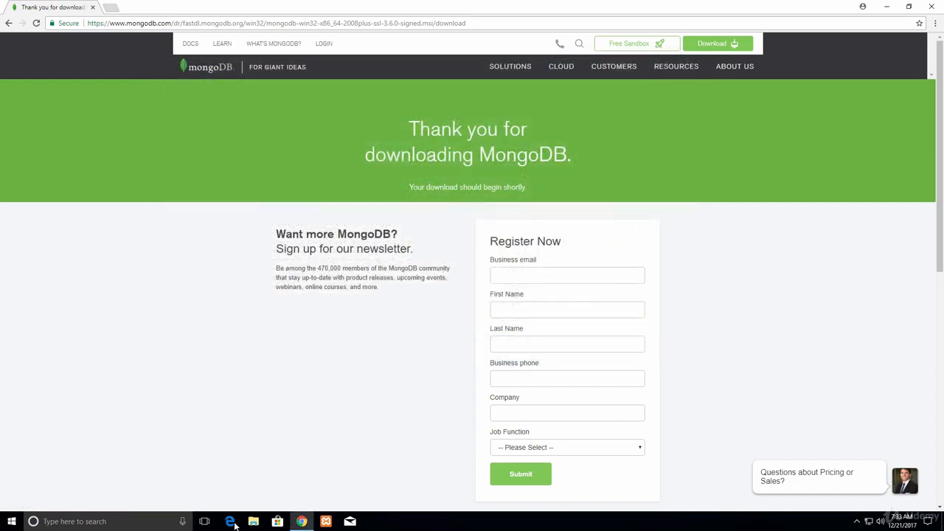
- Launch the newest MongoDB 3.6 installer from the Downloads folder and close File Explorer
scroll(559, 218, down, 3)
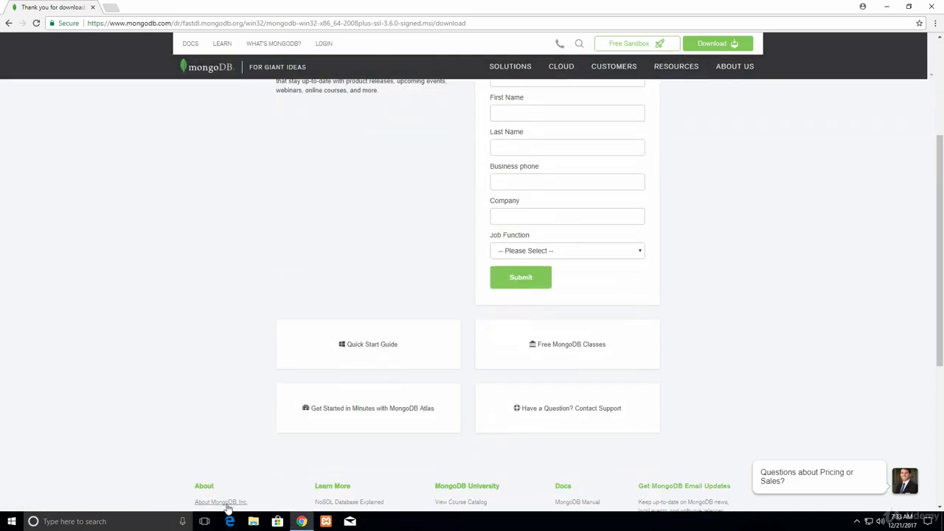
scroll(742, 195, up, 3)
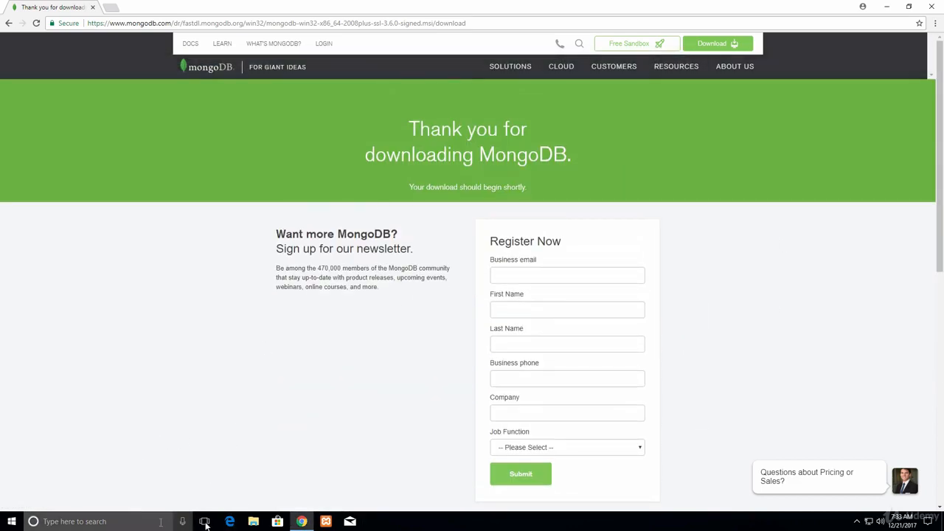
click(254, 522)
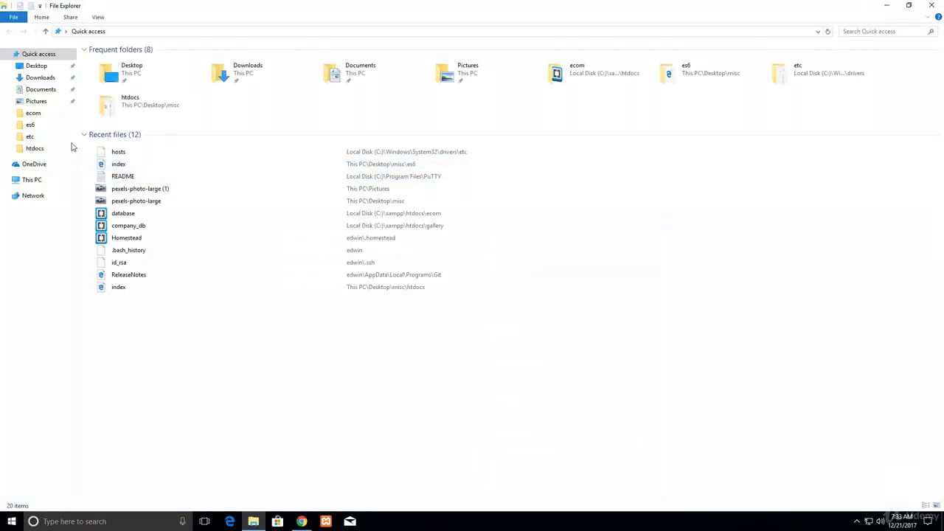
click(50, 89)
click(52, 79)
double_click(130, 61)
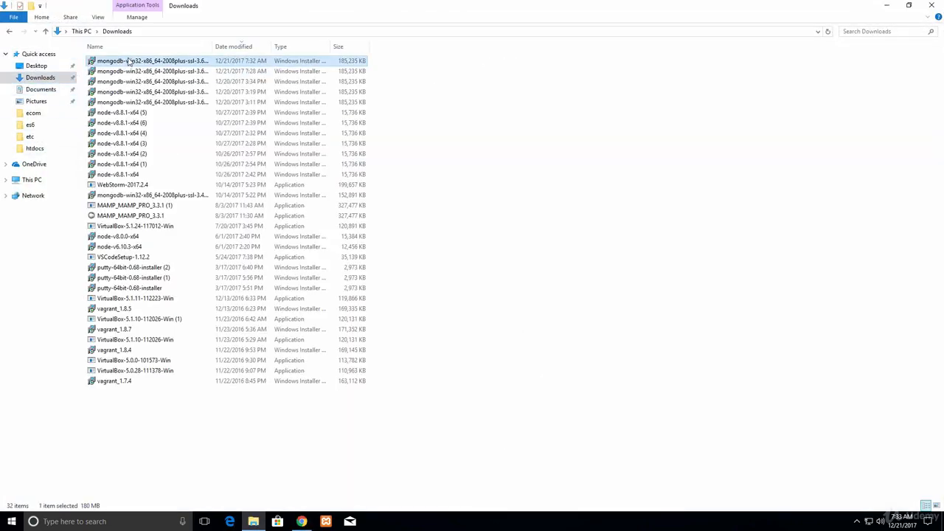
click(934, 5)
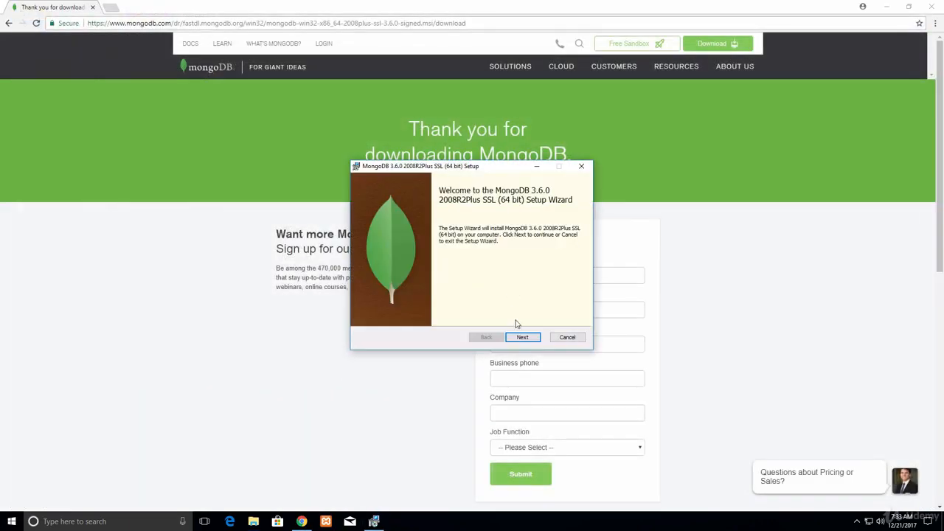
- Accept the MongoDB license agreement and choose the Complete setup type
click(521, 338)
click(368, 315)
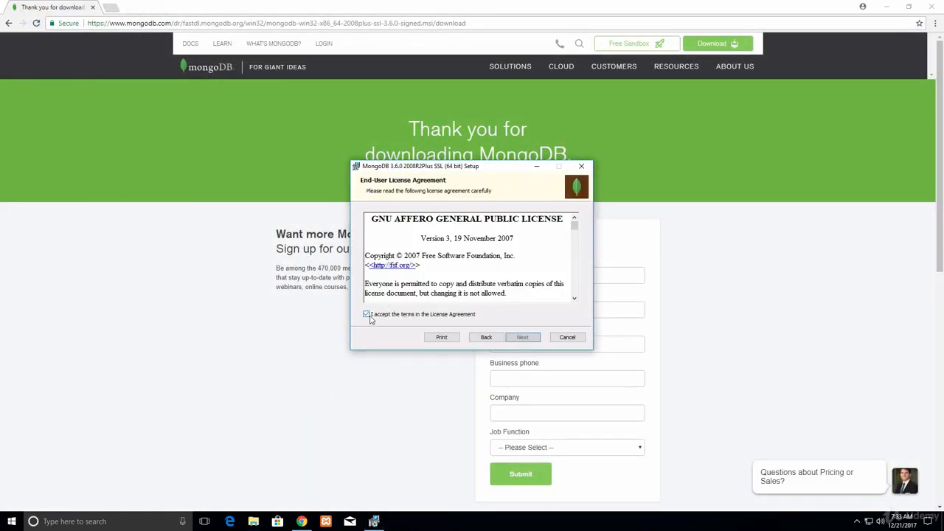
click(523, 338)
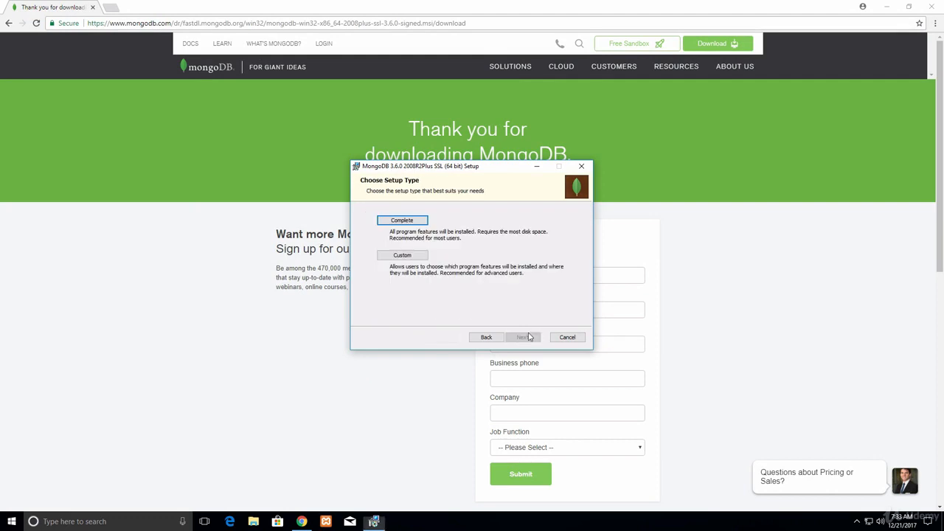
click(414, 221)
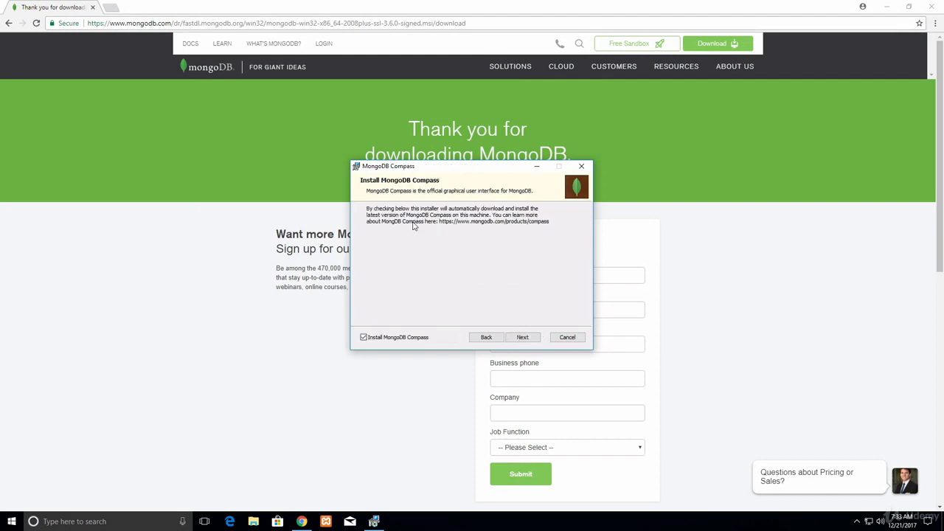
- Continue past the MongoDB Compass option and run the MongoDB installation, allowing the device changes and finishing the wizard
click(363, 338)
click(426, 340)
click(522, 337)
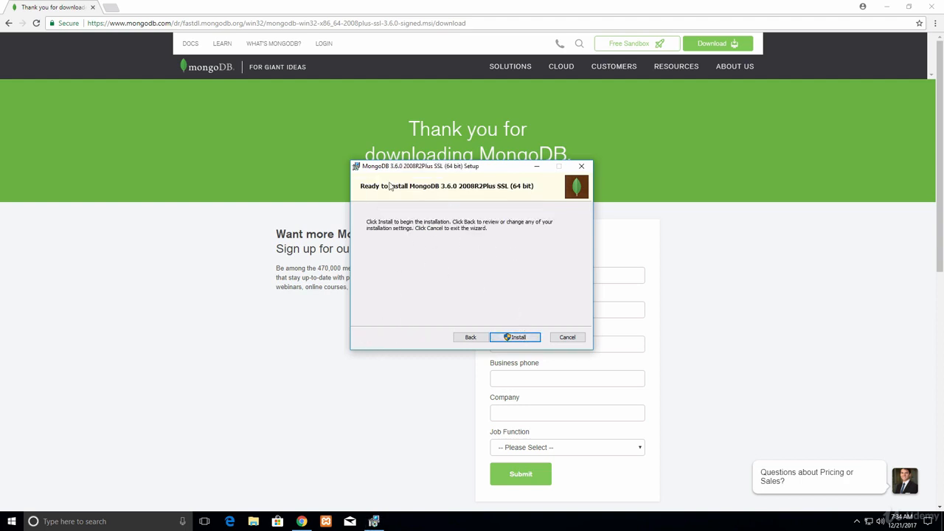
click(518, 340)
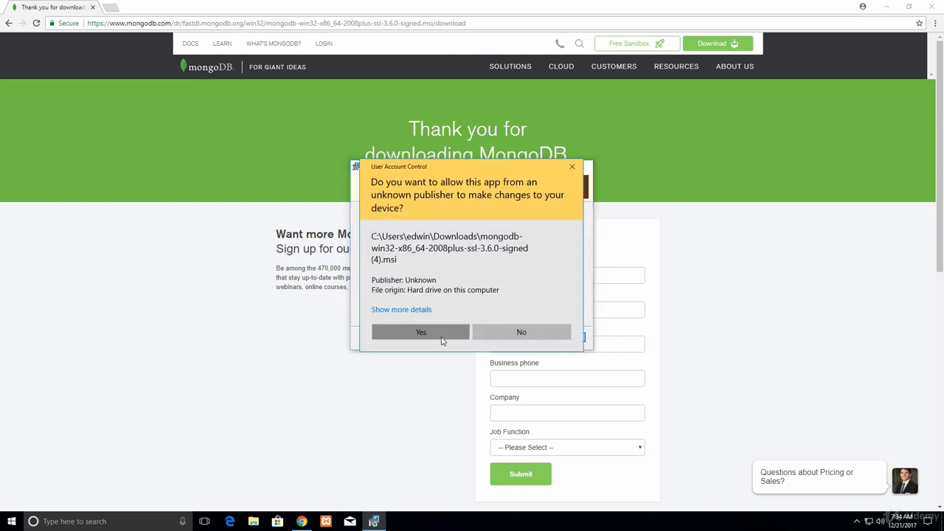
click(443, 338)
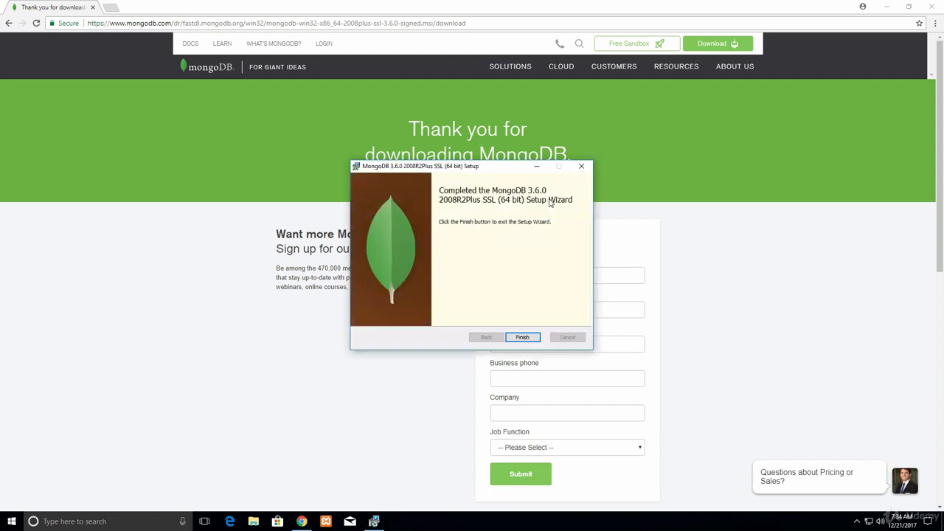
click(521, 338)
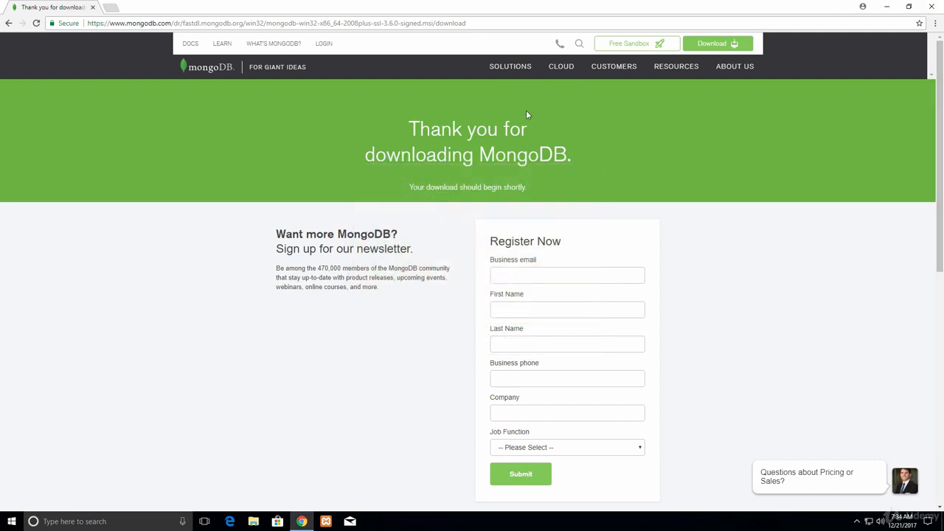
- Open the MongoDB documentation and look over the Getting Started page of the server manual
click(190, 44)
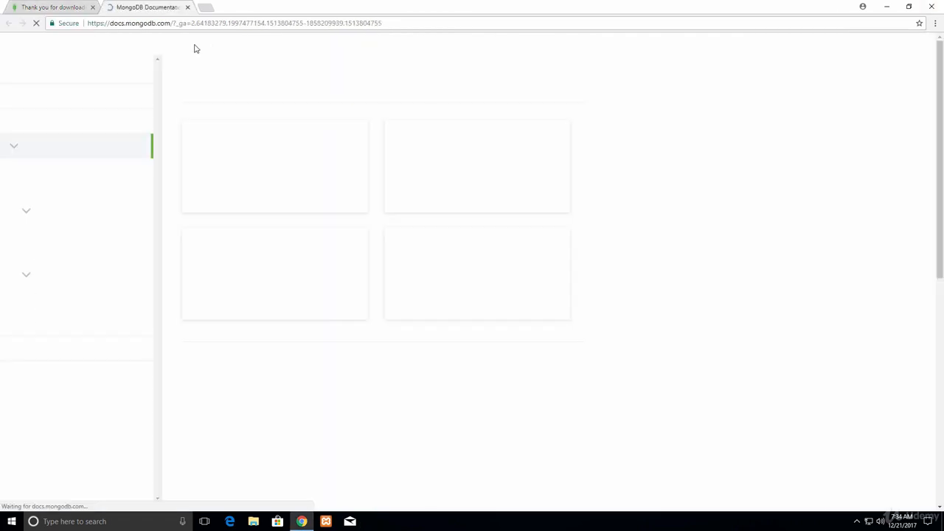
click(273, 139)
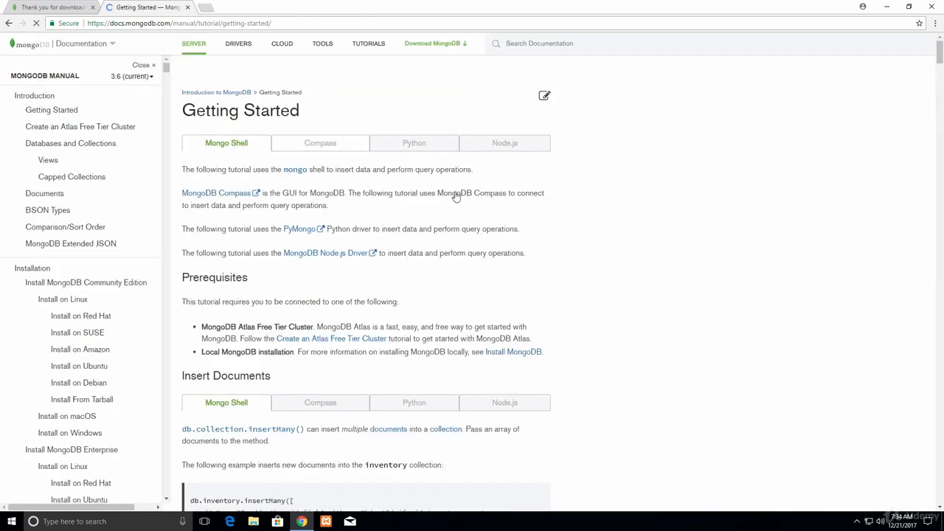
scroll(443, 295, down, 2)
scroll(454, 244, up, 2)
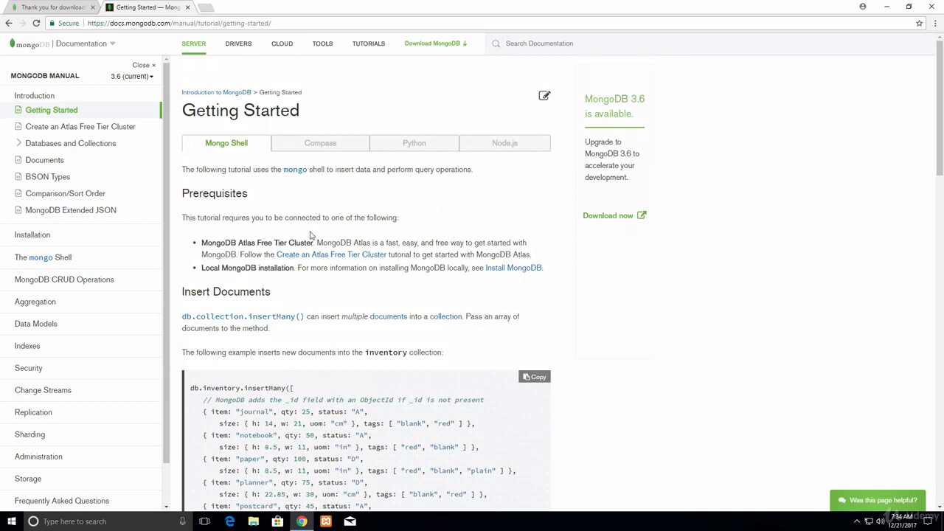
- Open the manual's Installation section and look over the supported platforms and available installation tutorials
scroll(310, 235, down, 3)
click(32, 238)
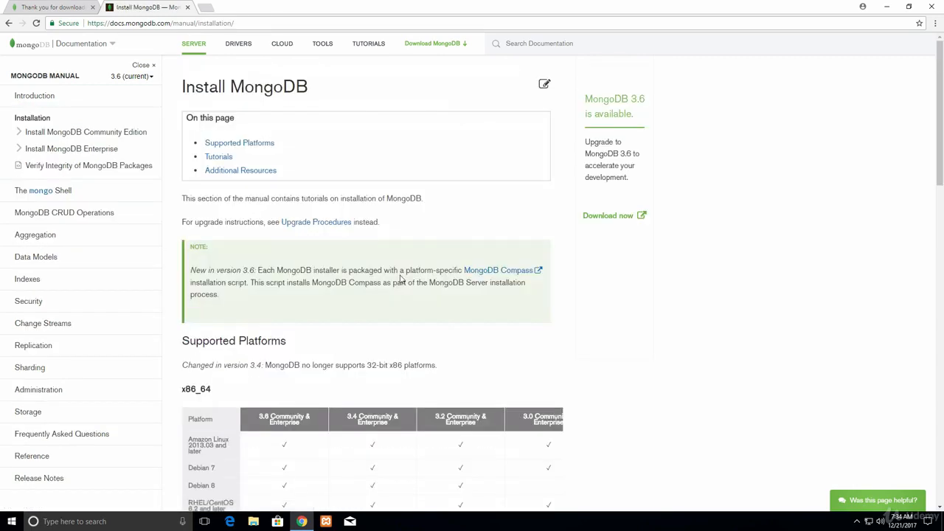
scroll(401, 279, down, 9)
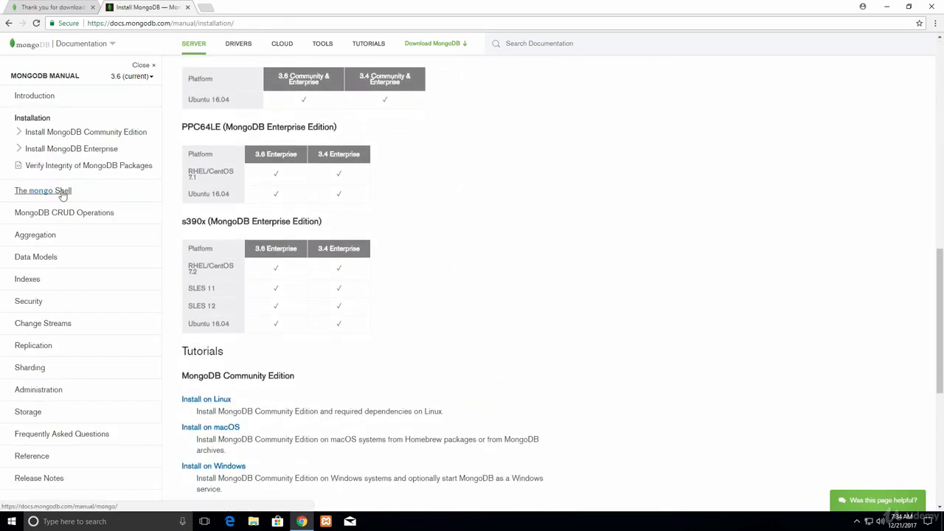
scroll(78, 296, up, 6)
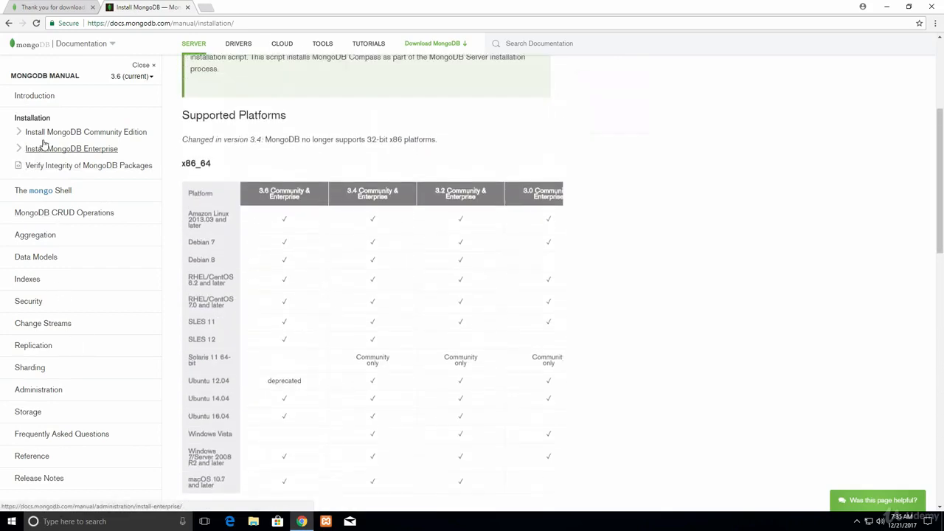
scroll(45, 142, up, 2)
scroll(521, 230, up, 2)
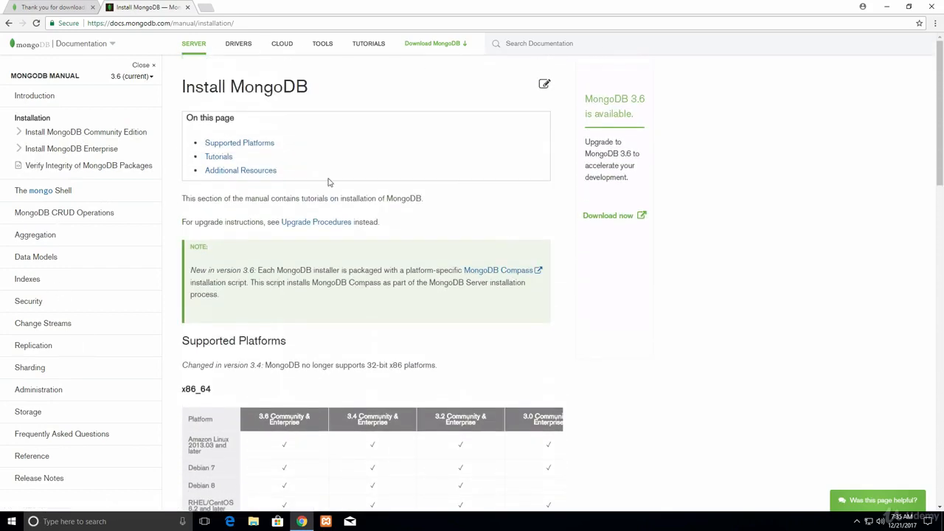
- Open the Community Edition guide for installing on Windows and find how to set up the MongoDB environment
click(47, 132)
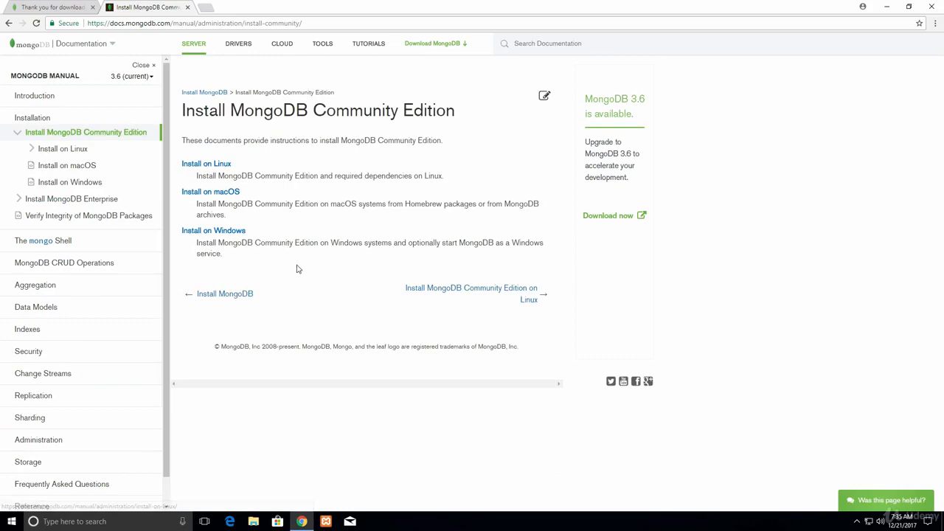
click(221, 233)
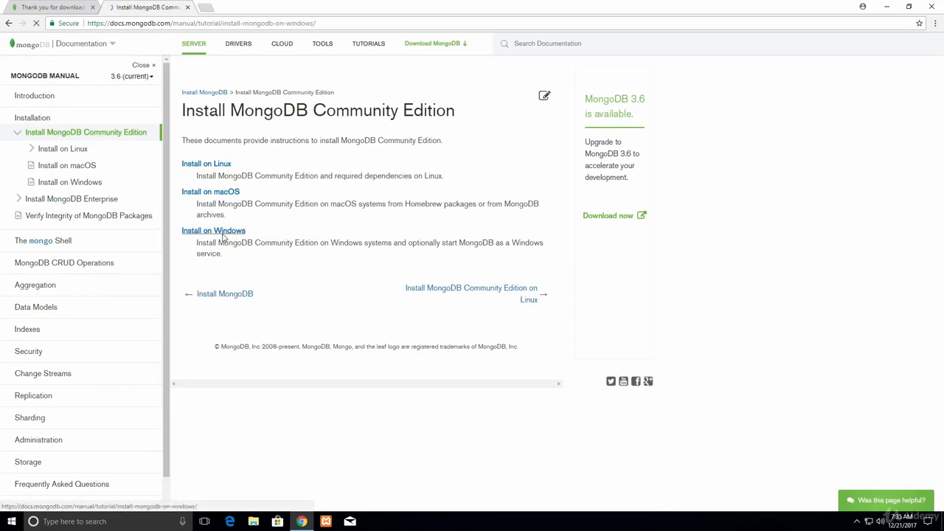
scroll(610, 278, down, 10)
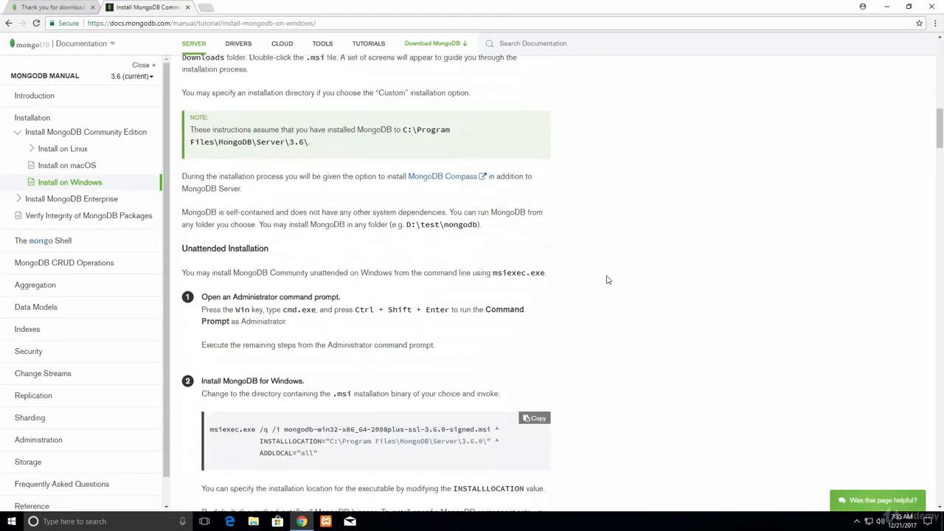
scroll(608, 280, down, 10)
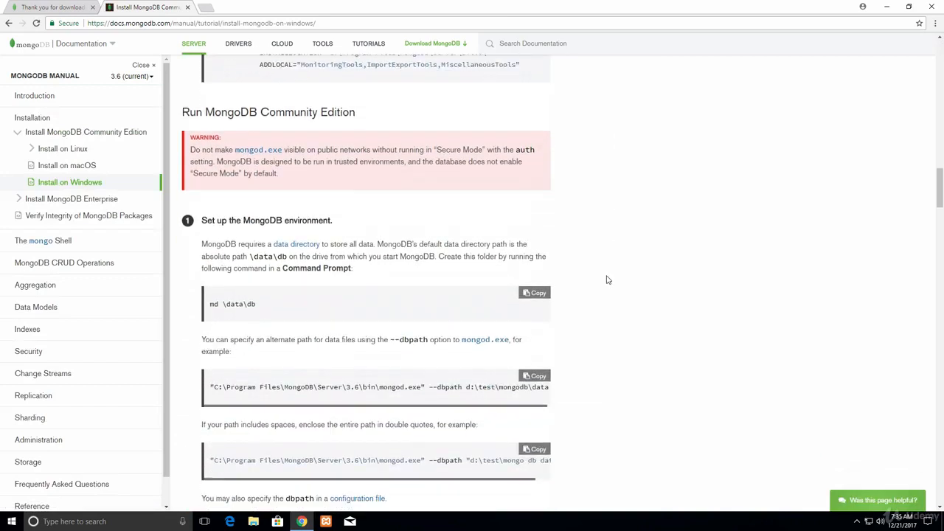
drag(271, 293, 311, 269)
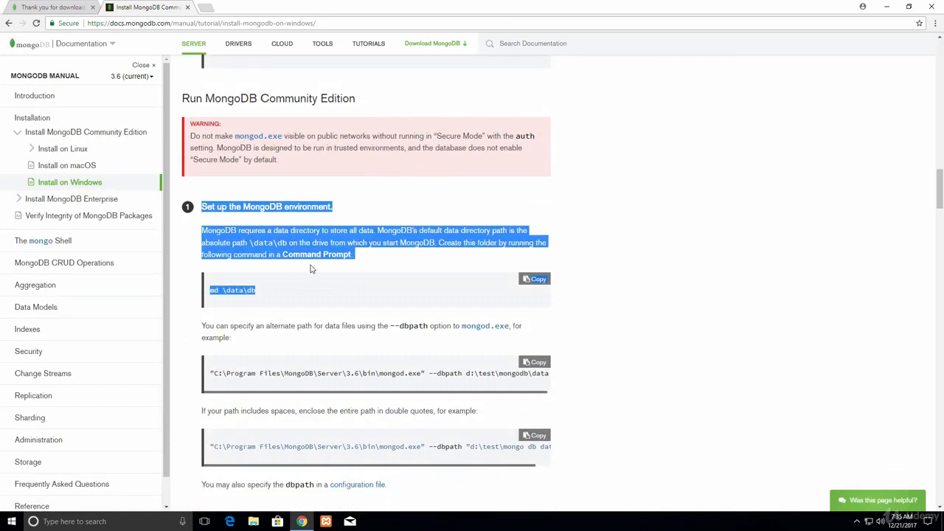
click(603, 265)
- Run Command Prompt as administrator, allow it to make changes, and move its window away from the documentation sidebar
click(129, 522)
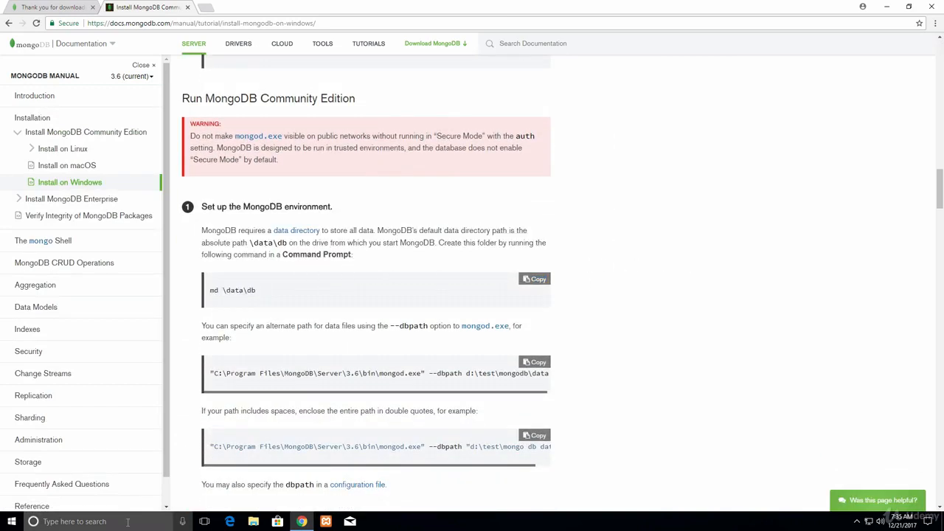
text(cmd)
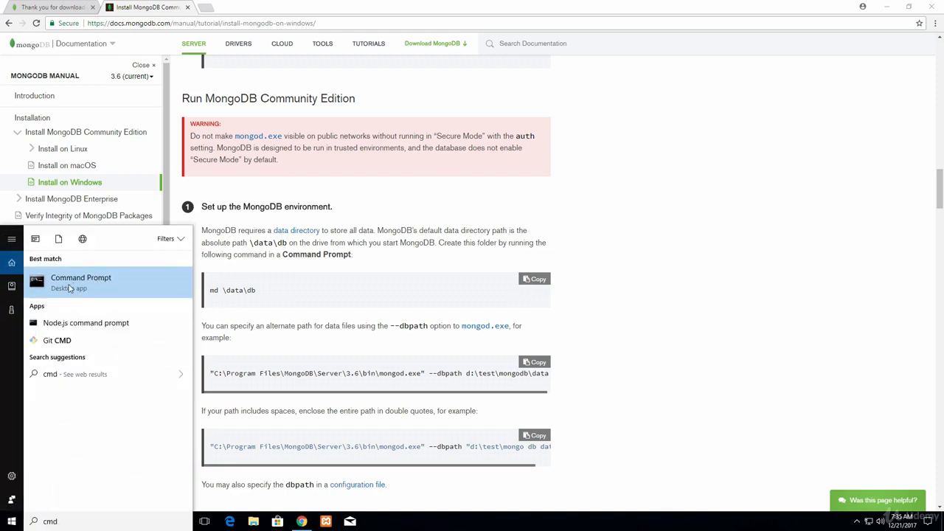
right_click(69, 287)
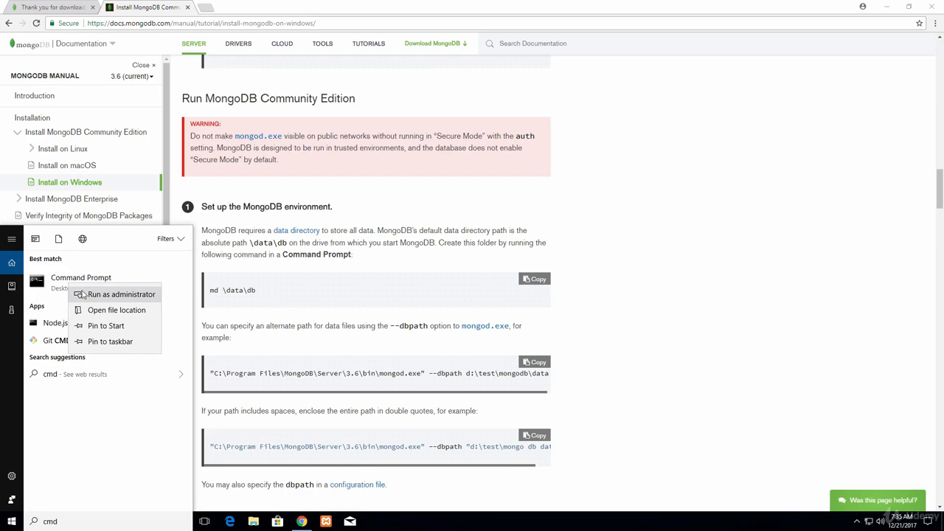
click(83, 294)
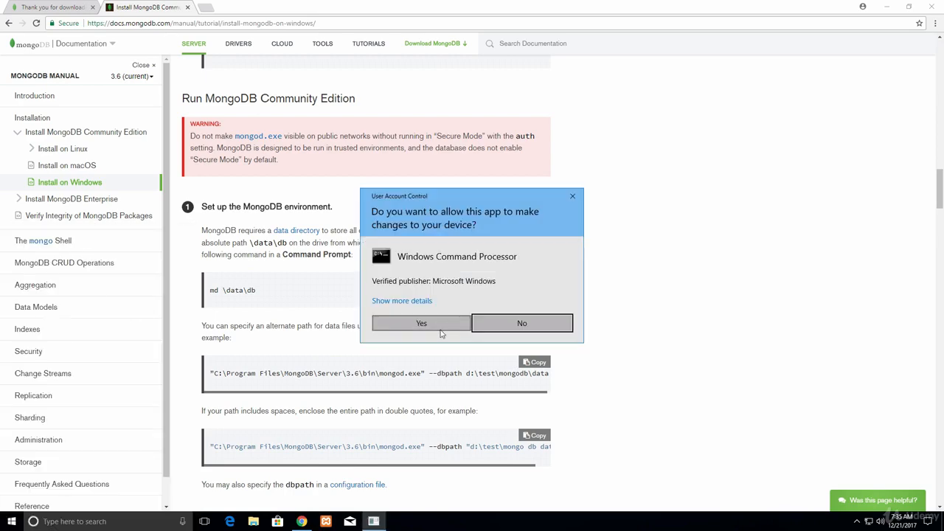
click(441, 328)
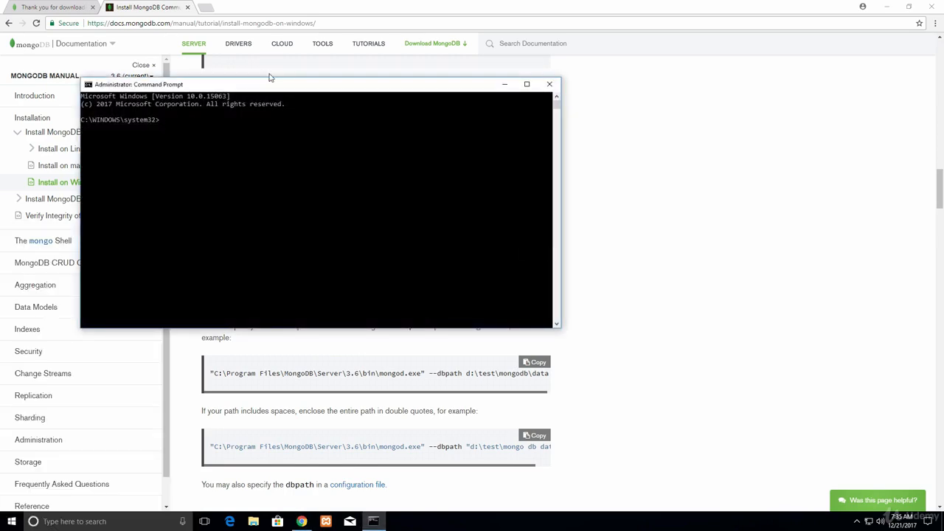
drag(272, 87, 528, 67)
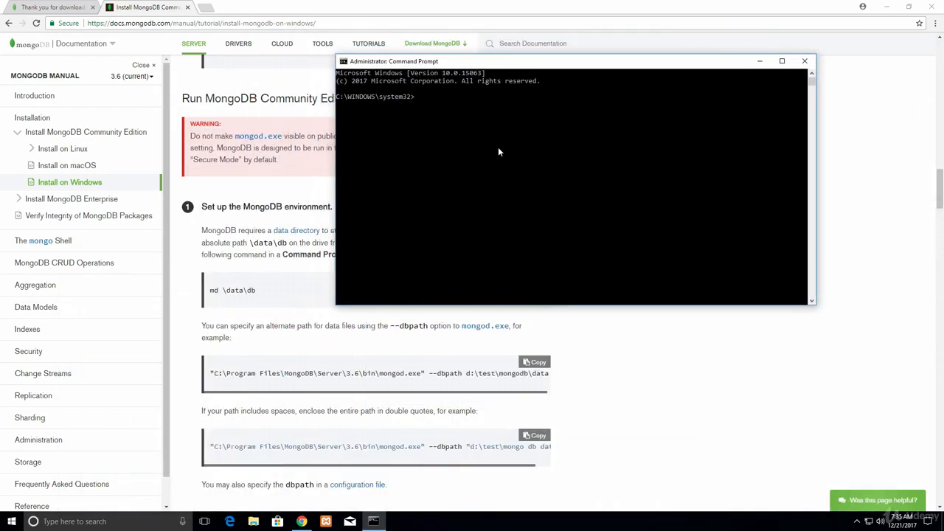
- Create MongoDB's default data directory by running md \data\db and highlight the command's response
click(478, 111)
text(md \data\db)
key(Return)
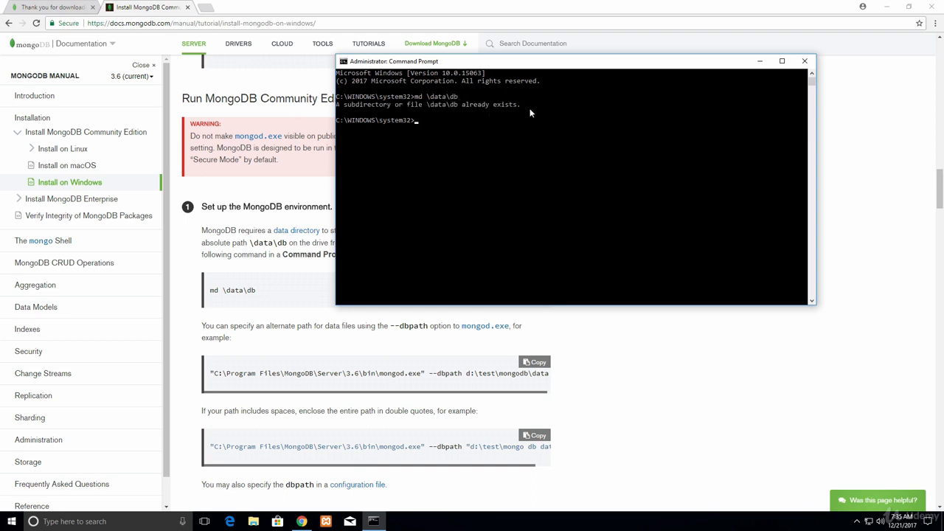
drag(530, 113, 470, 109)
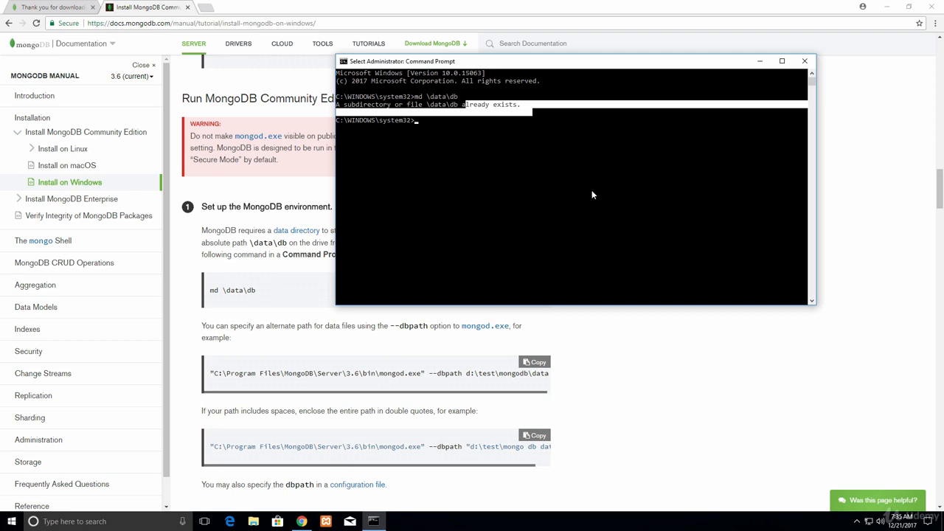
click(512, 120)
drag(515, 104, 335, 104)
- Check the data directory command in the documentation's environment setup instructions and return to Command Prompt
click(256, 295)
drag(252, 294, 202, 296)
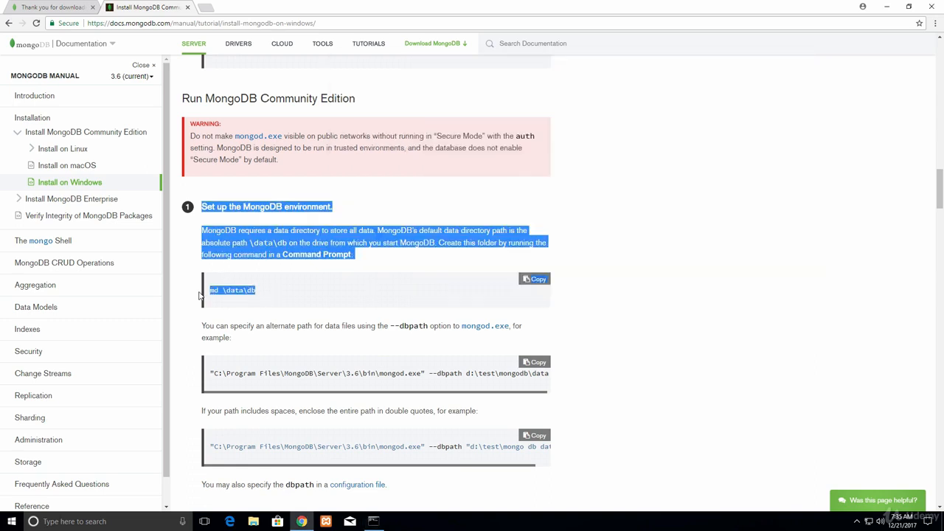
click(605, 246)
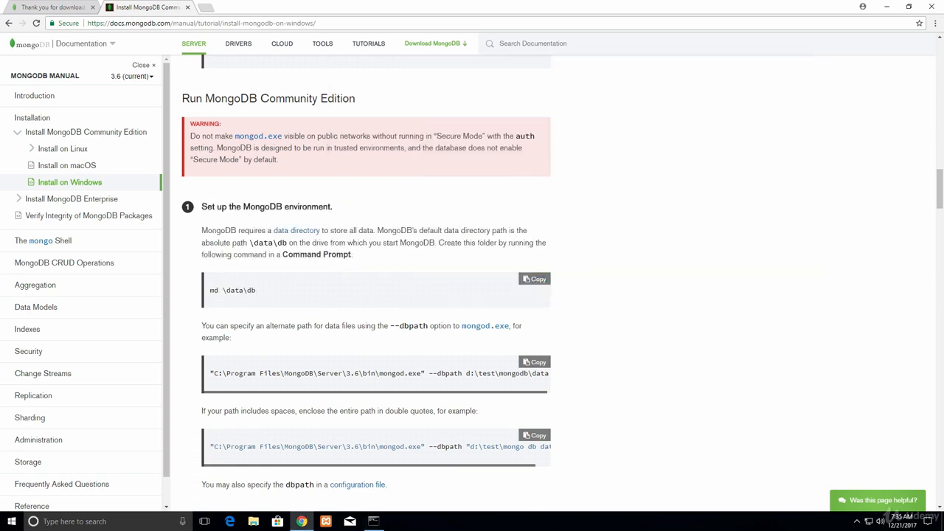
click(374, 521)
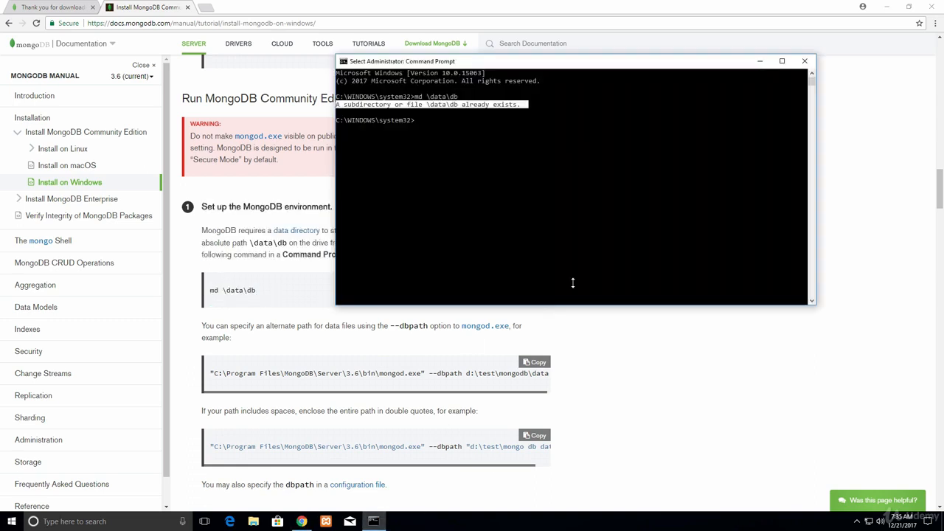
- Try to start the MongoDB shell from the system32 prompt by running mongo
click(529, 177)
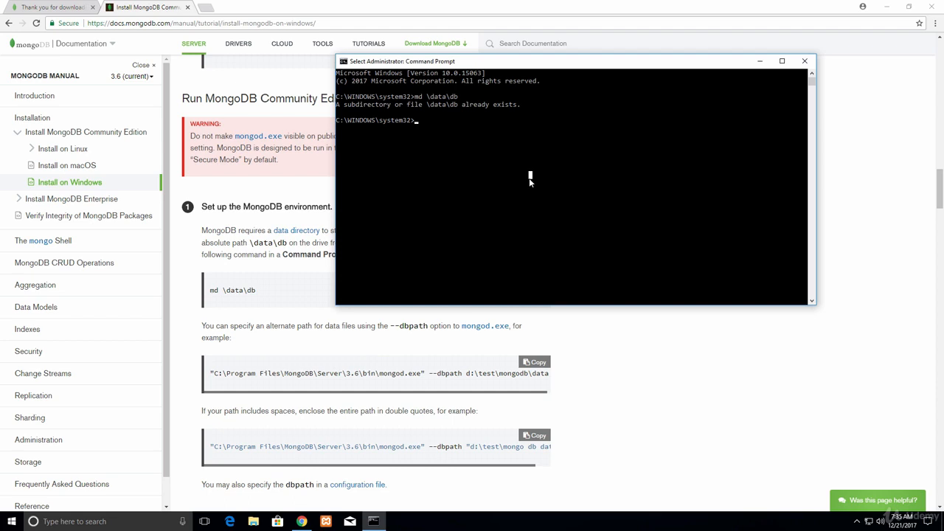
text(mongo)
key(Return)
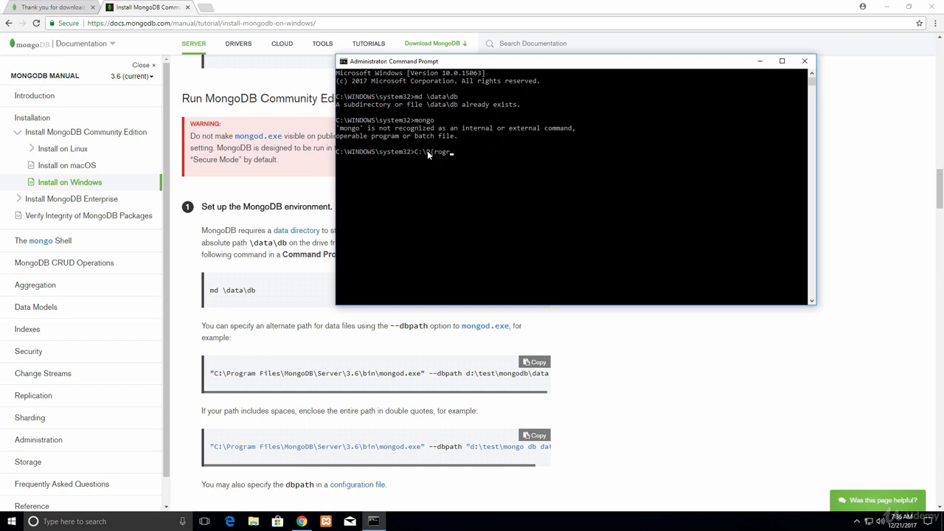
text(ams)
key(BackSpace)
key(BackSpace)
- Switch to File Explorer and open the Program Files folder on Local Disk (C:)
click(254, 520)
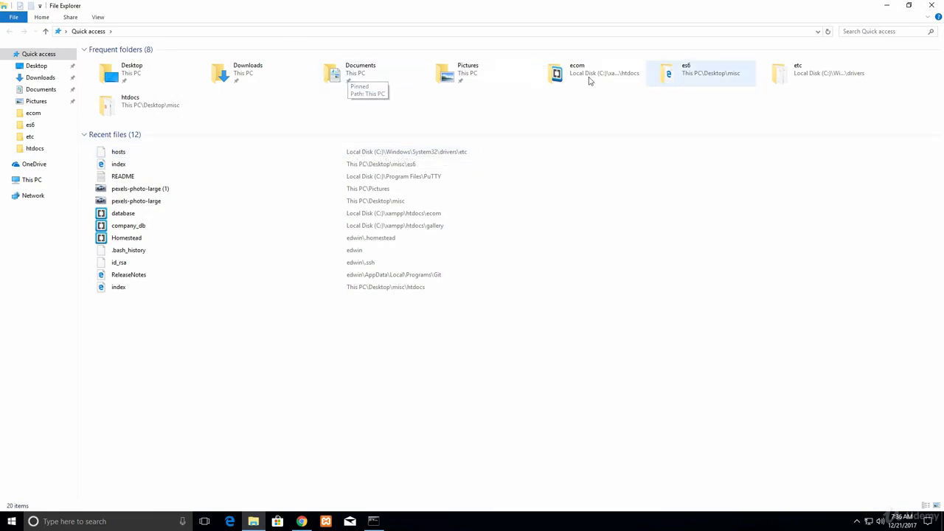
click(33, 181)
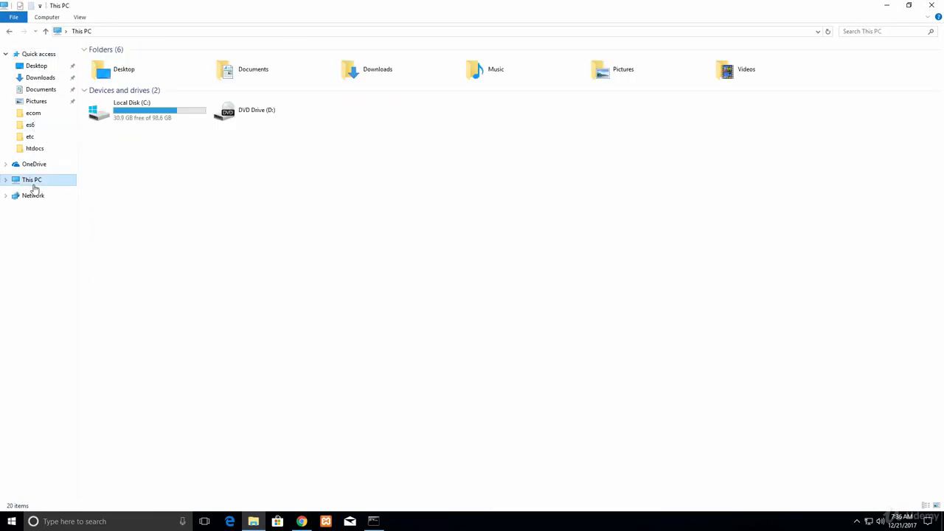
double_click(177, 122)
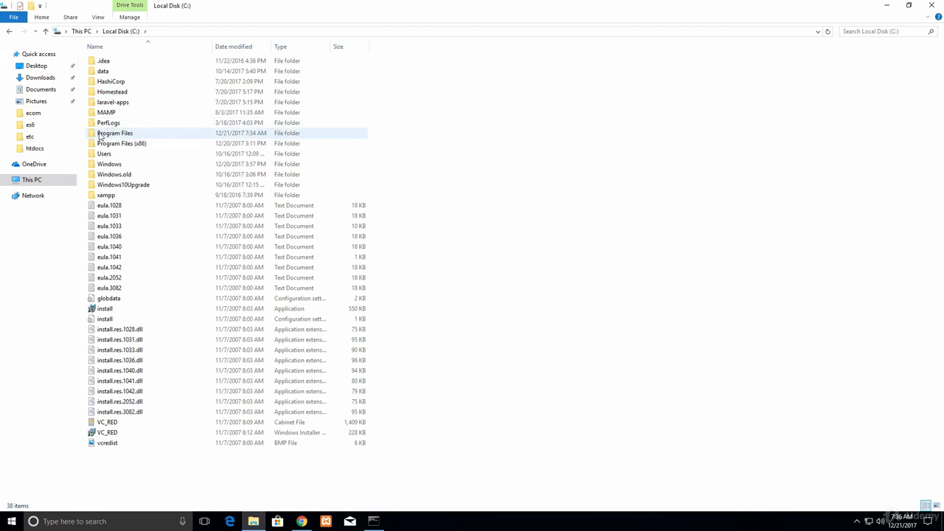
click(100, 135)
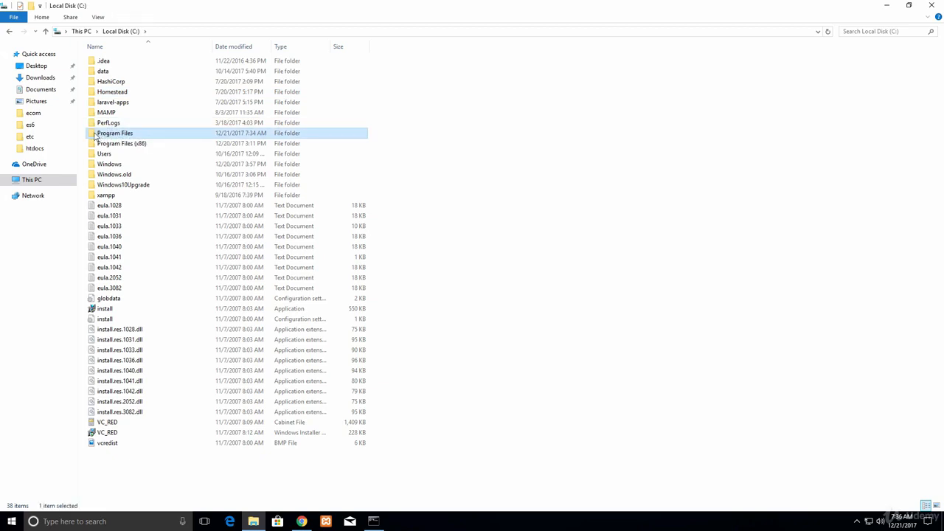
right_click(116, 137)
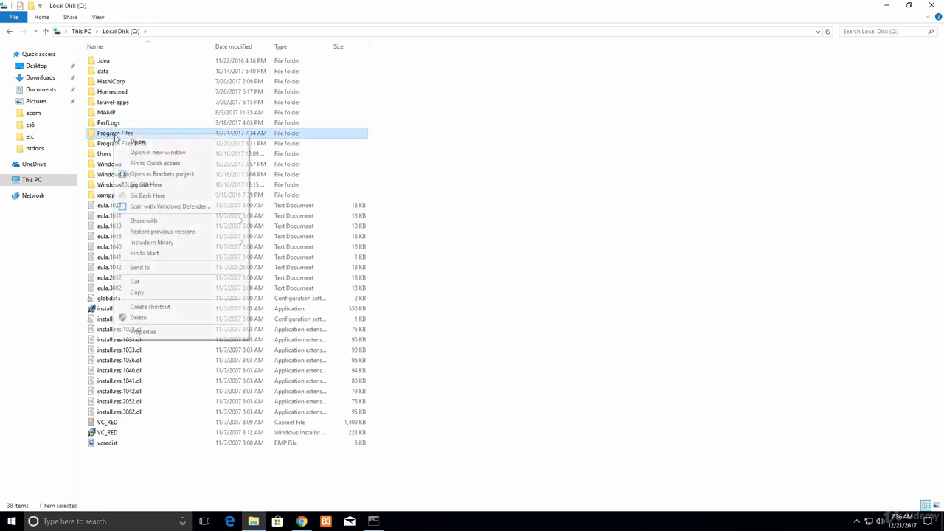
click(144, 153)
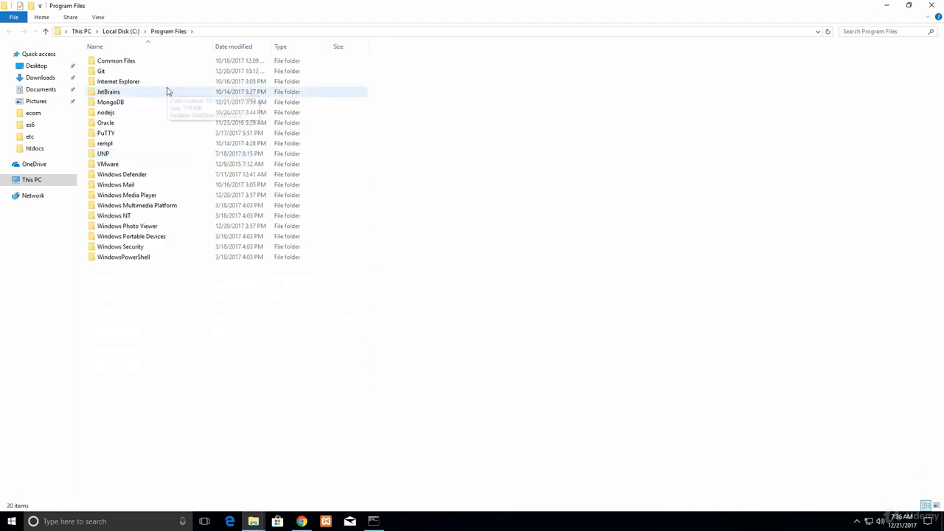
- Open the MongoDB folder inside Program Files and go into its Server folder
click(101, 104)
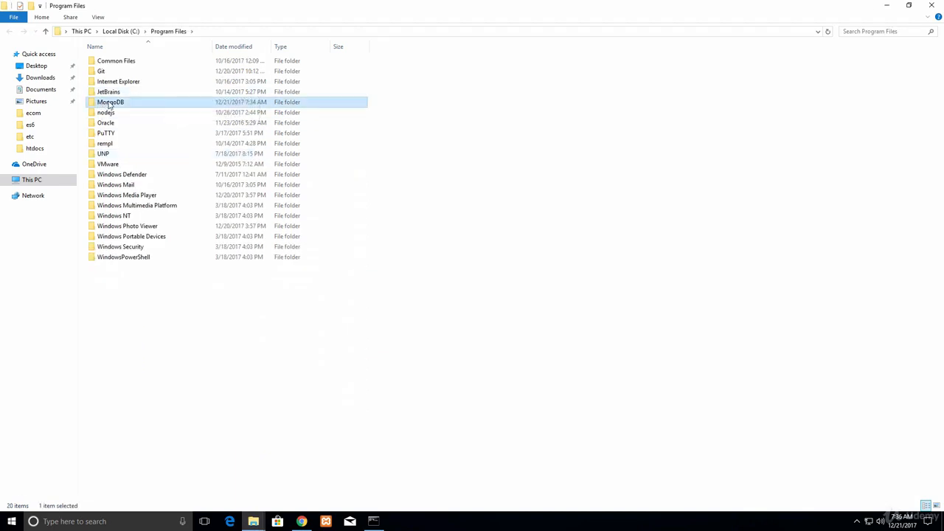
right_click(114, 104)
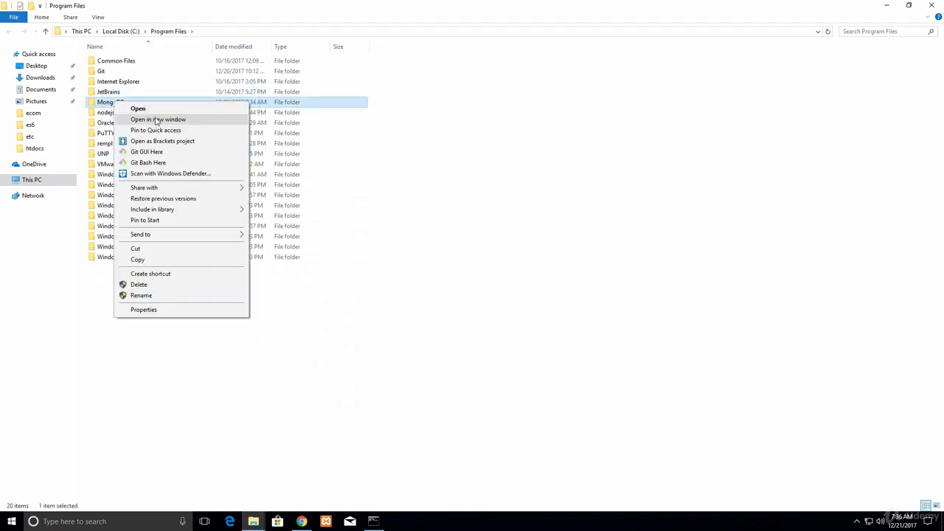
click(164, 107)
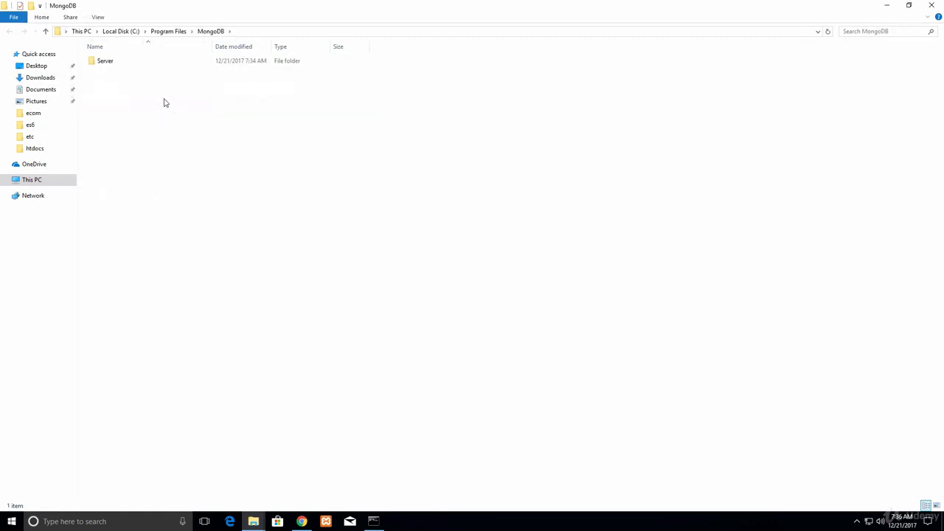
right_click(110, 66)
click(127, 70)
- Go into the bin folder of MongoDB Server 3.6 and launch the mongo shell application
click(98, 64)
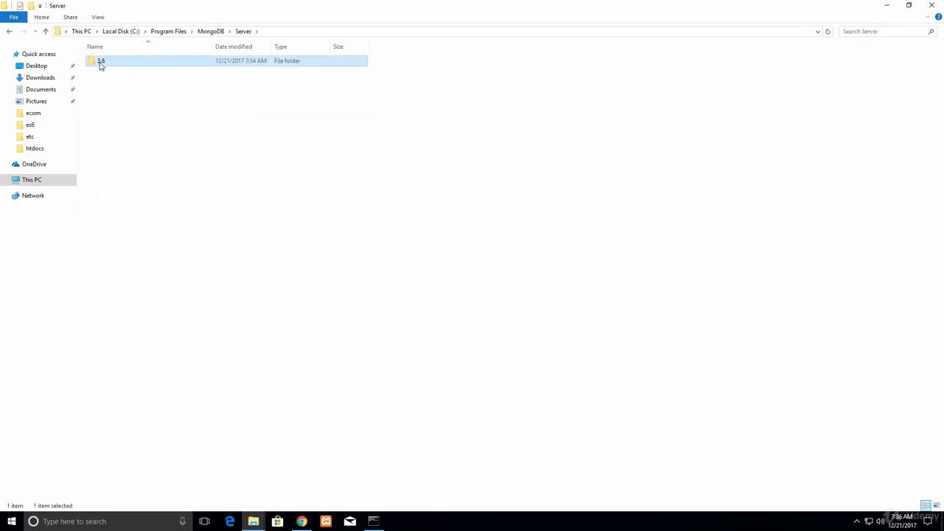
right_click(99, 64)
click(119, 71)
click(92, 64)
right_click(92, 64)
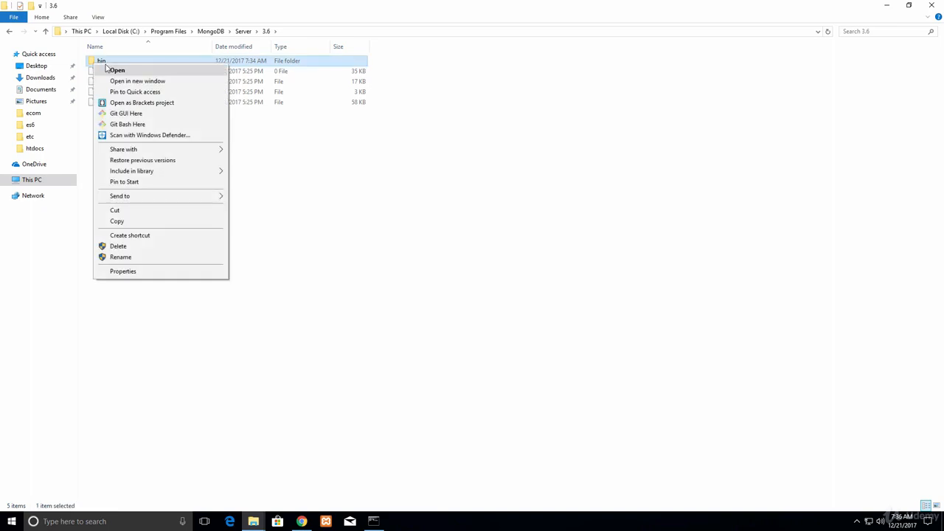
click(112, 69)
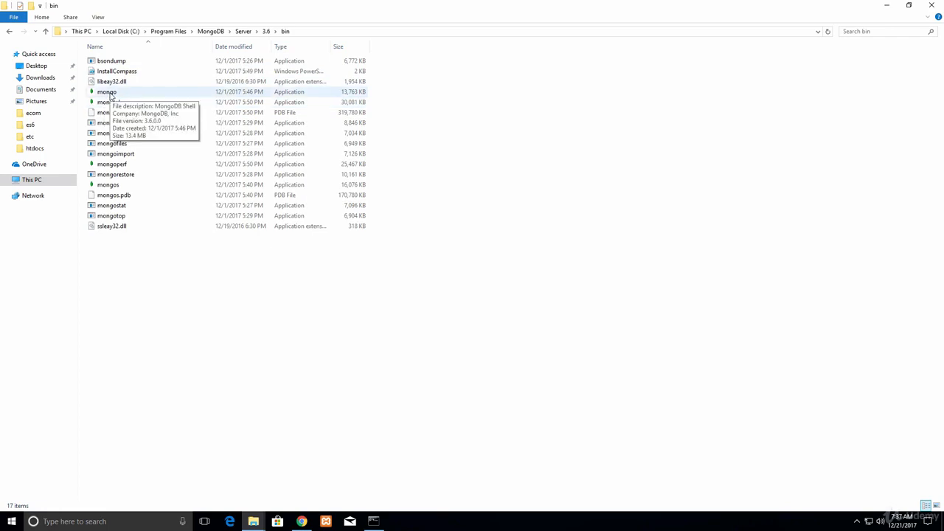
double_click(110, 93)
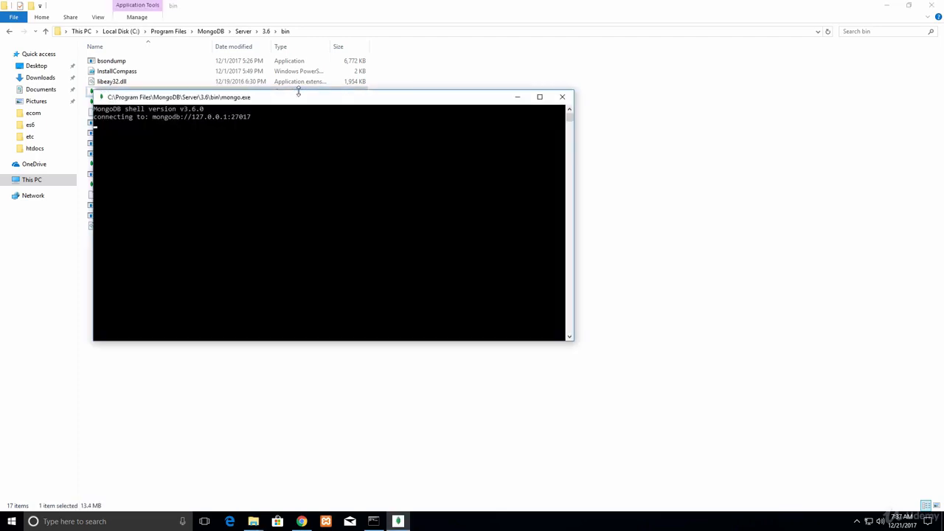
- Launch the mongod server application from the bin folder and place its console window clear of the file list
drag(298, 95, 568, 96)
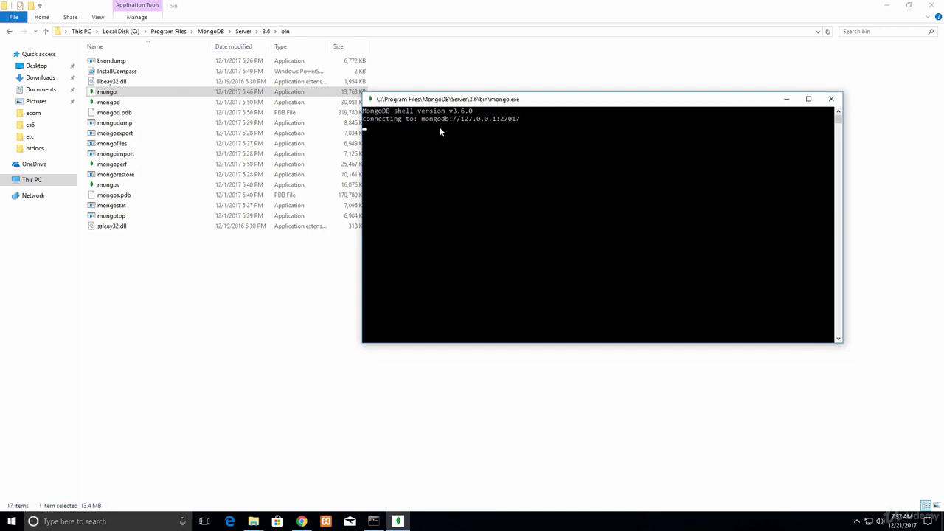
click(116, 104)
double_click(115, 104)
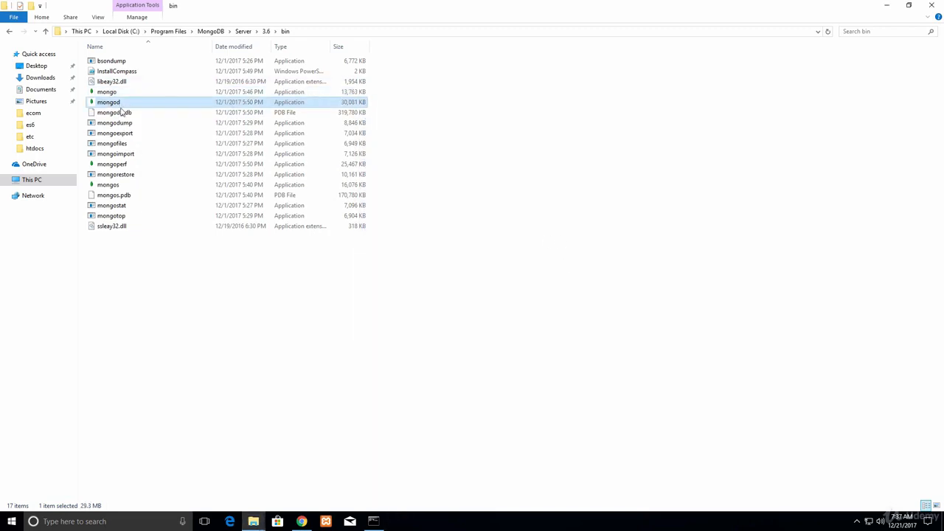
drag(284, 118, 467, 76)
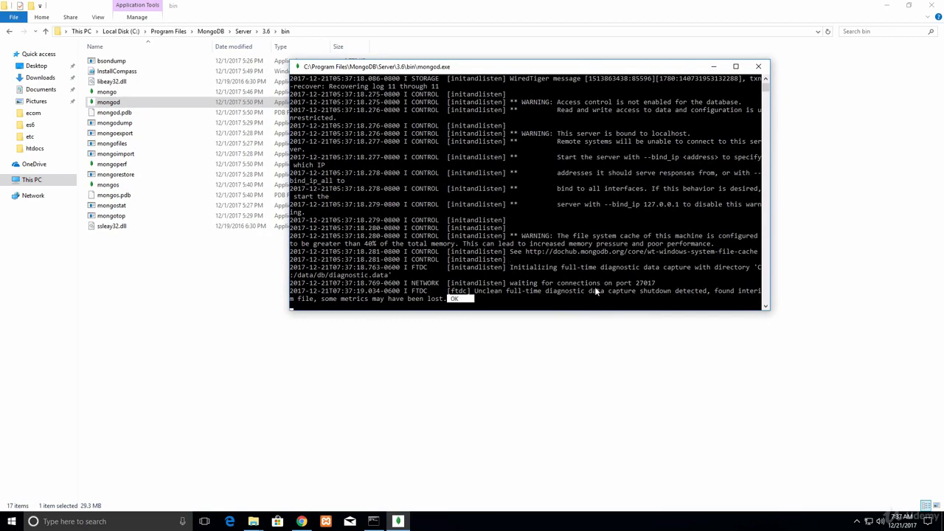
click(584, 76)
drag(583, 69, 732, 37)
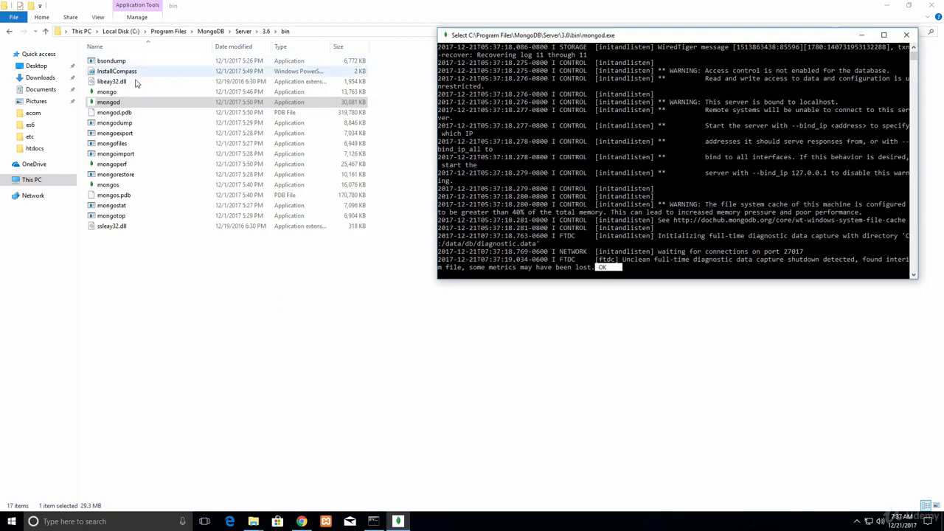
- Launch the mongo shell application from the bin folder while mongod runs, and place its window beside the file list
click(107, 92)
click(107, 92)
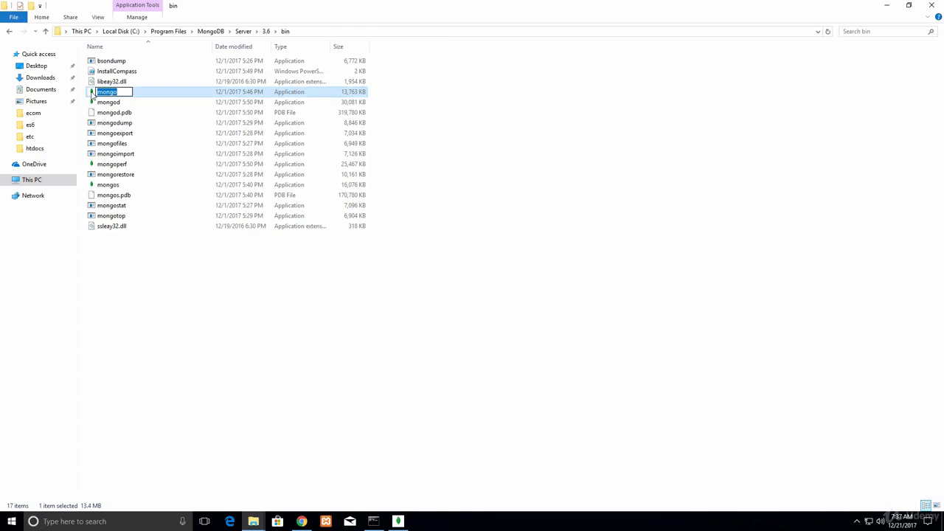
double_click(91, 92)
drag(190, 25, 574, 121)
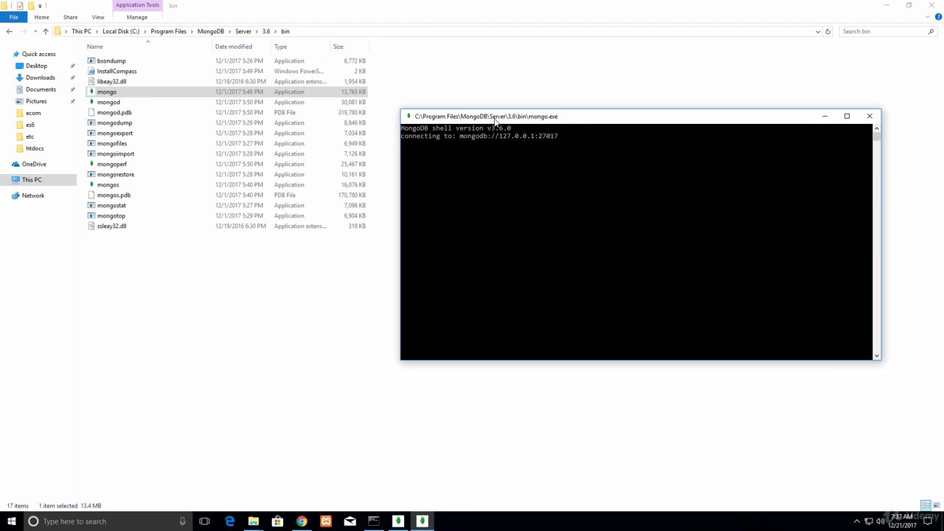
drag(493, 118, 463, 101)
click(536, 127)
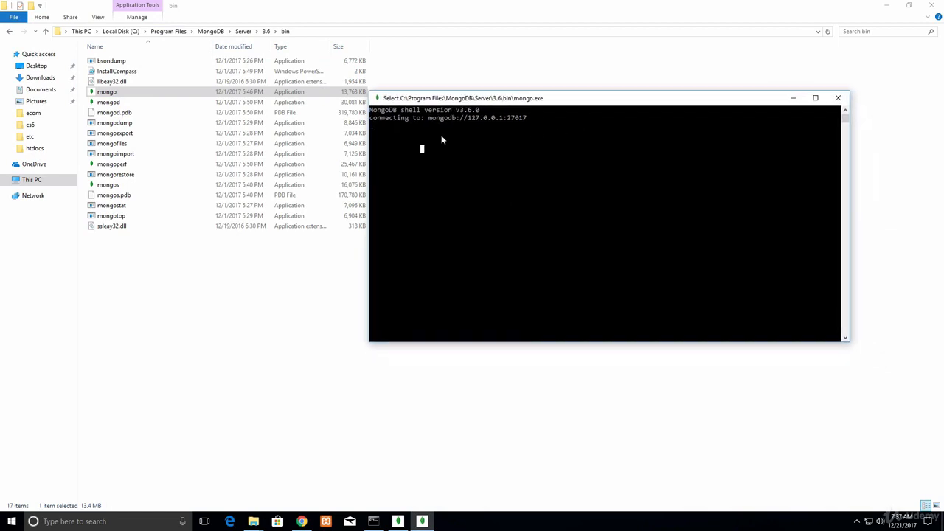
key(Escape)
click(411, 138)
right_click(410, 138)
click(396, 127)
right_click(397, 128)
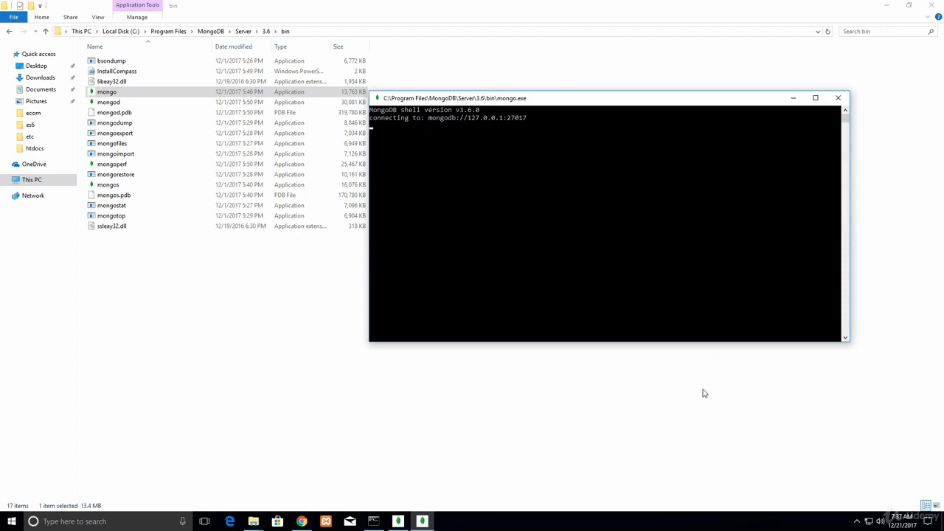
- Check the mongod console output, return to the mongo shell window and close it
click(421, 526)
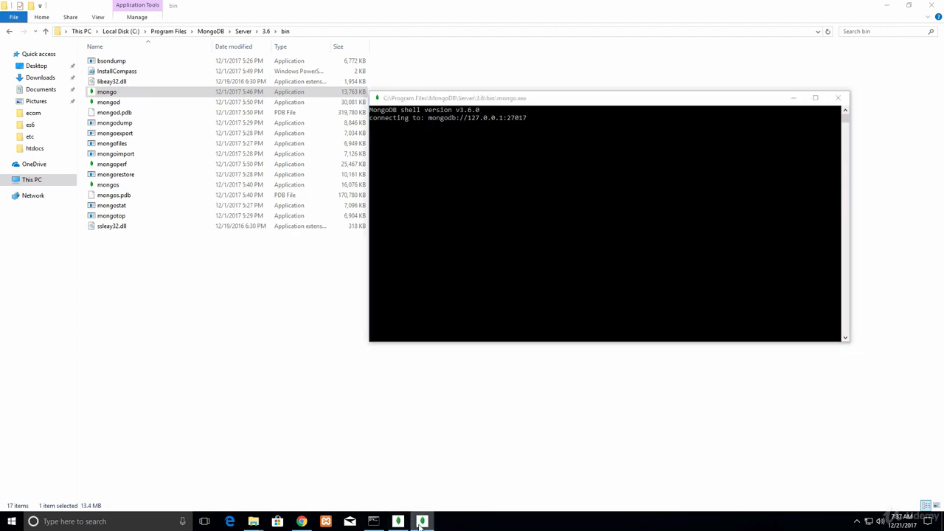
click(402, 525)
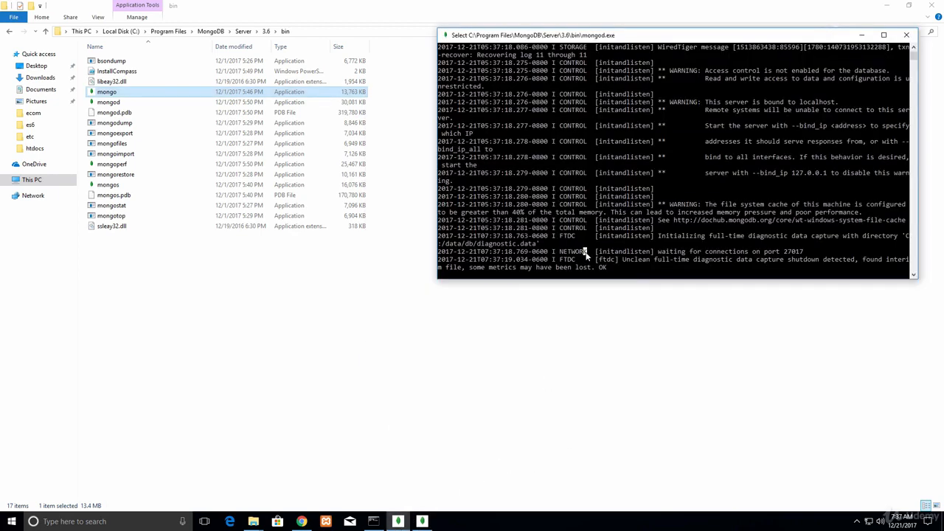
click(423, 522)
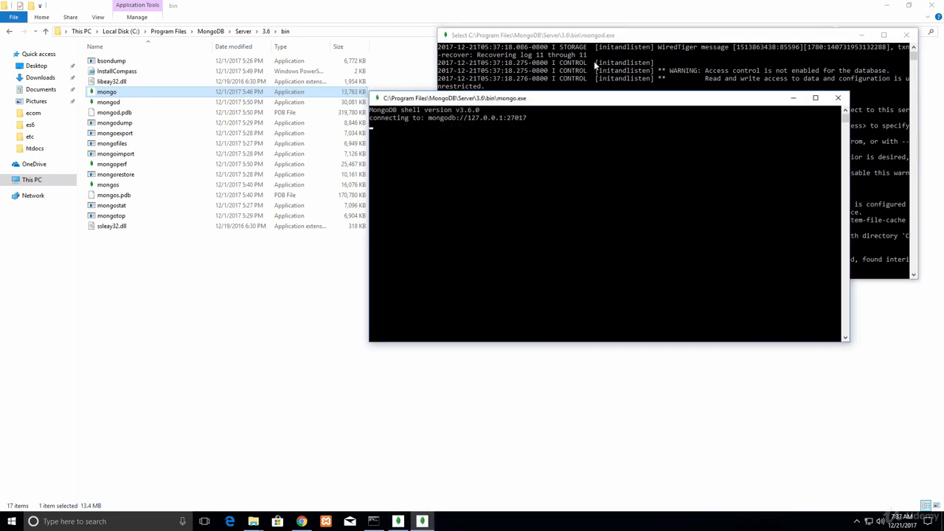
click(842, 98)
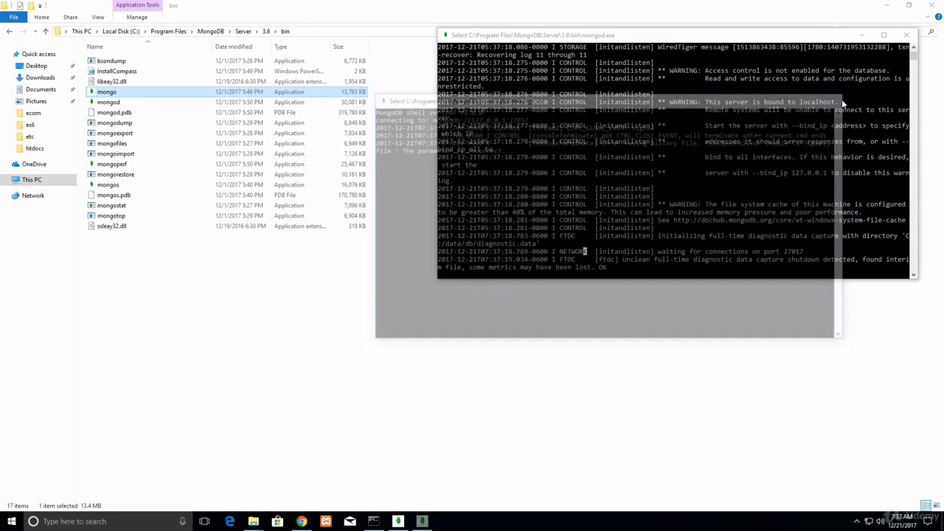
- Relaunch the mongo shell application from the bin folder and move its window away from the file list
click(103, 93)
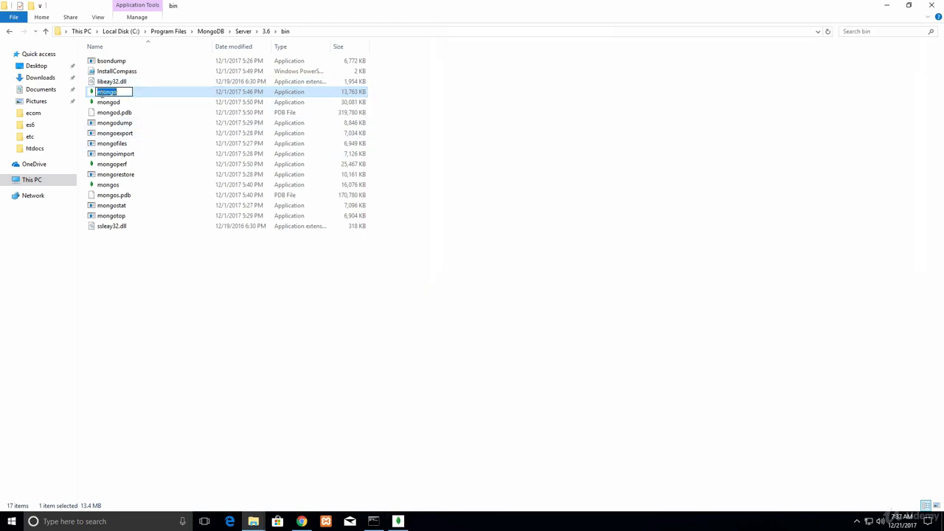
click(94, 94)
double_click(95, 94)
drag(259, 38, 601, 105)
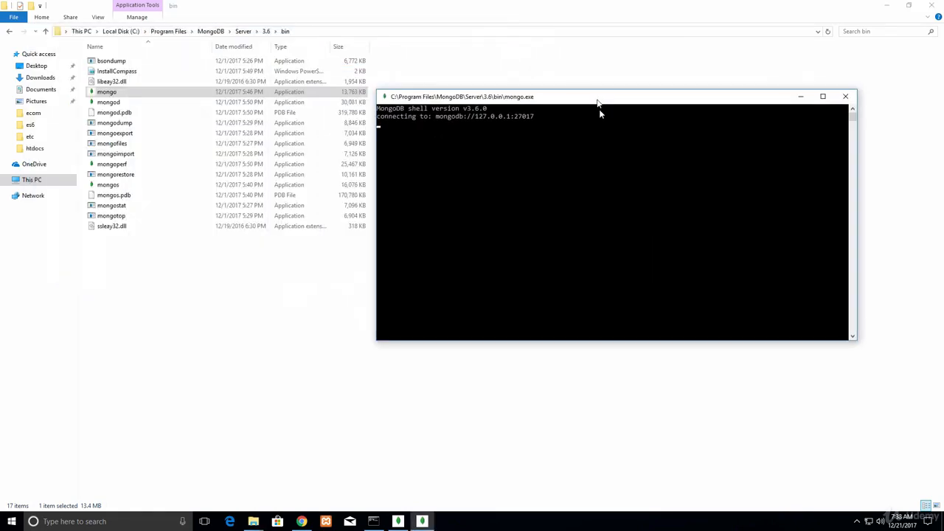
- Review the mongod console output and close both MongoDB console windows
click(431, 526)
click(400, 524)
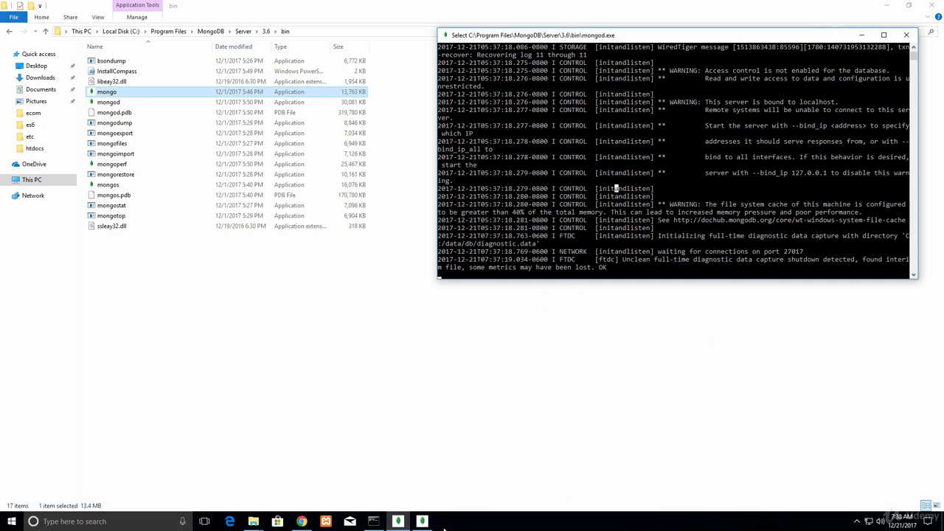
click(422, 522)
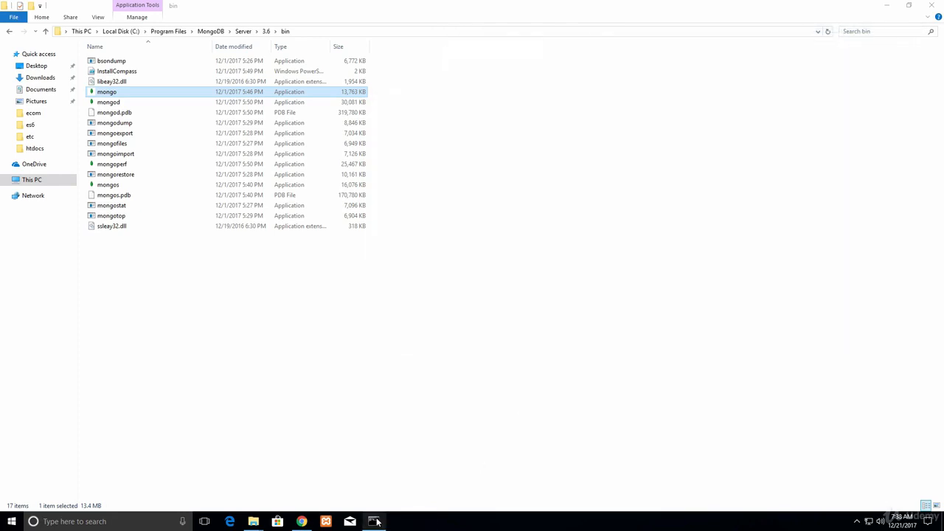
- Switch to the Administrator Command Prompt and replace the unfinished entry at the prompt with mongo
click(375, 522)
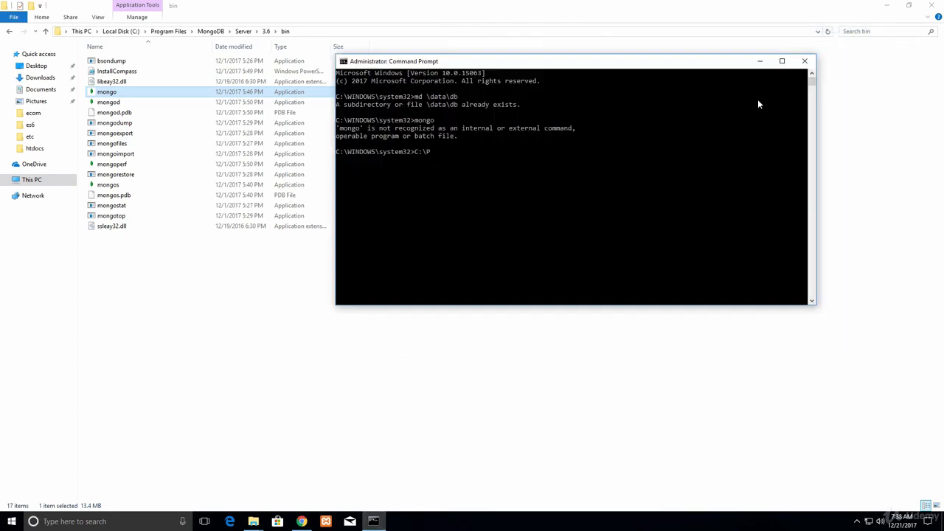
click(488, 152)
key(BackSpace)
text(mongo)
- Switch to File Explorer and copy the bin folder's full path, C:\Program Files\MongoDB\Server\3.6\bin
click(308, 28)
click(303, 31)
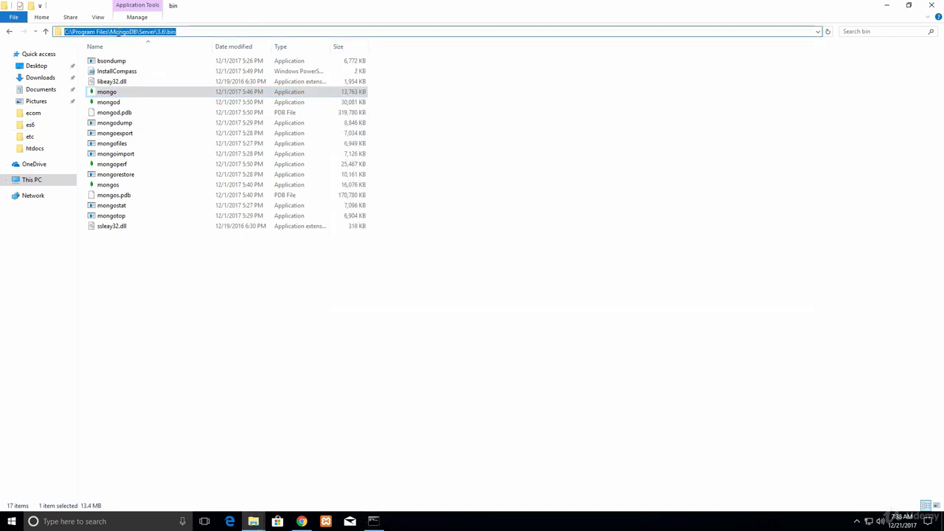
right_click(120, 32)
click(155, 64)
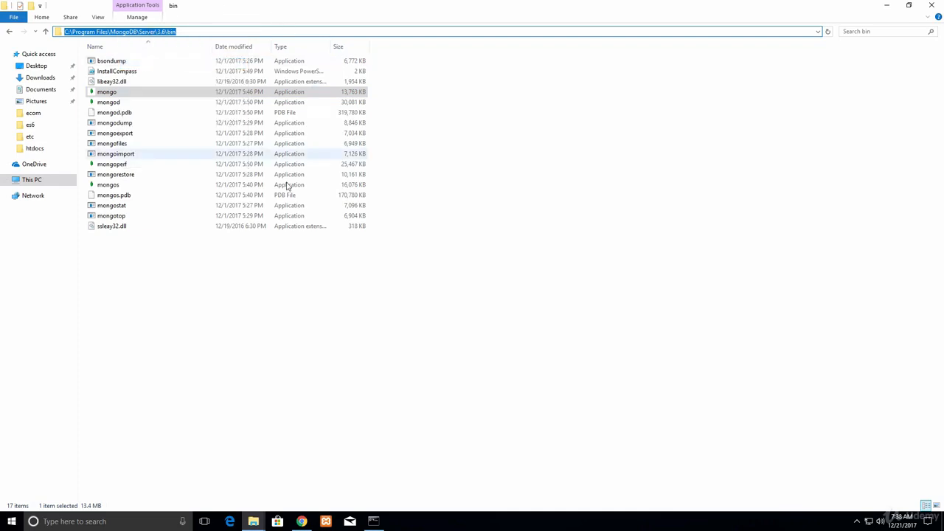
- Search Windows for edit and open the environment variables settings for the current account
click(122, 525)
text(edit)
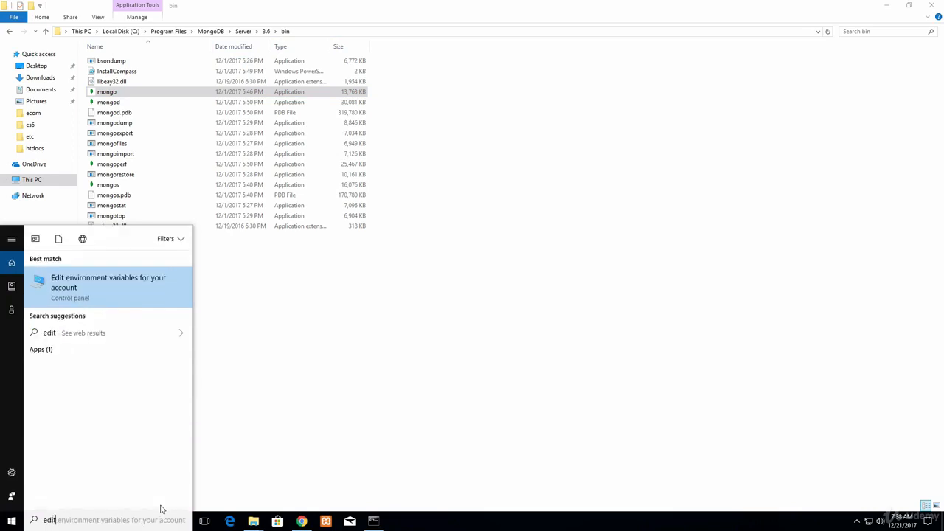
click(123, 281)
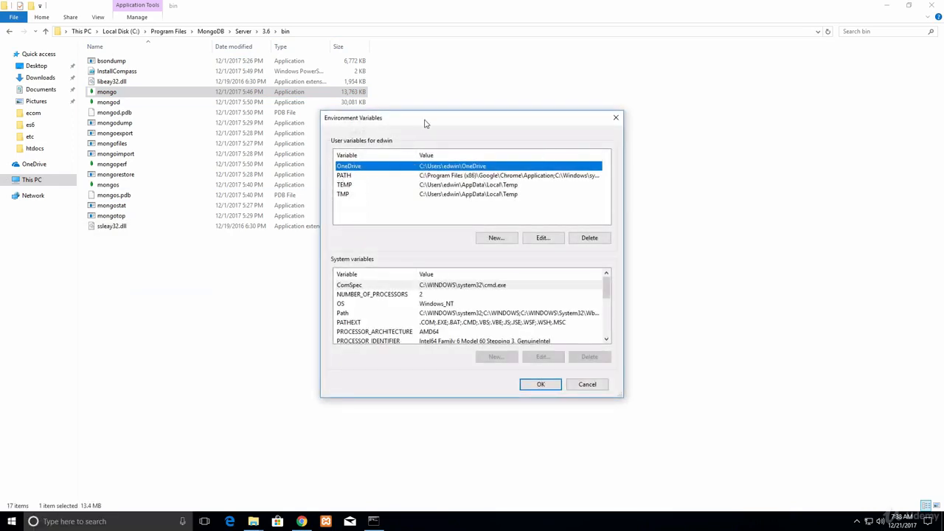
drag(425, 123, 474, 51)
- Add C:\Program Files\MongoDB\Server\3.6\bin as a new entry in the user PATH variable and save the environment variables
click(396, 104)
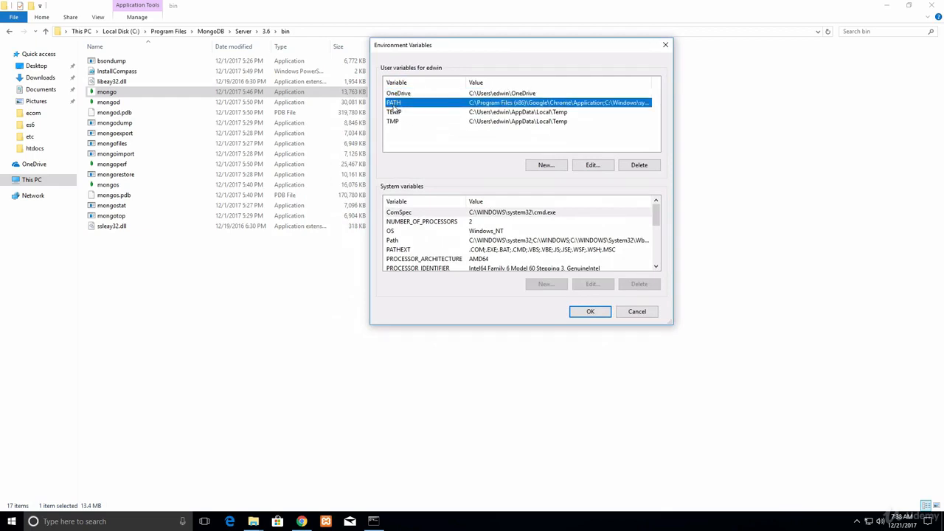
double_click(394, 105)
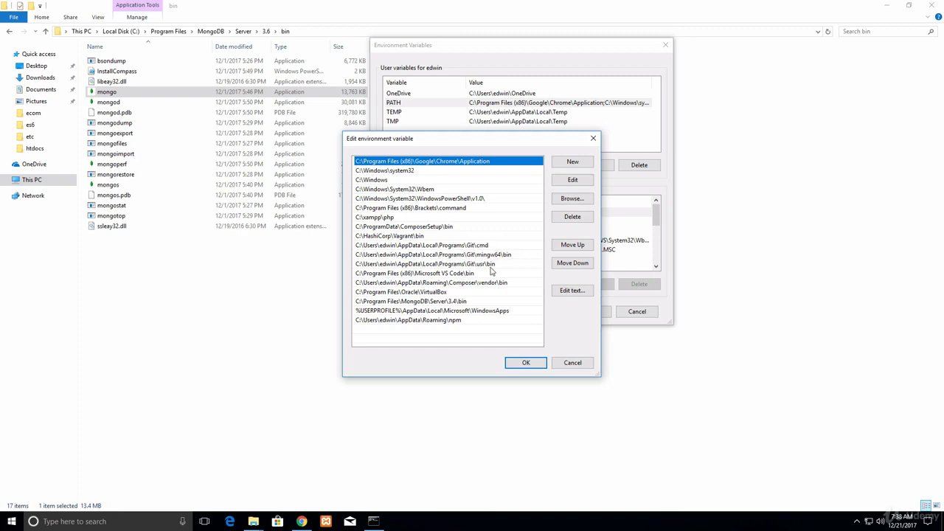
click(464, 323)
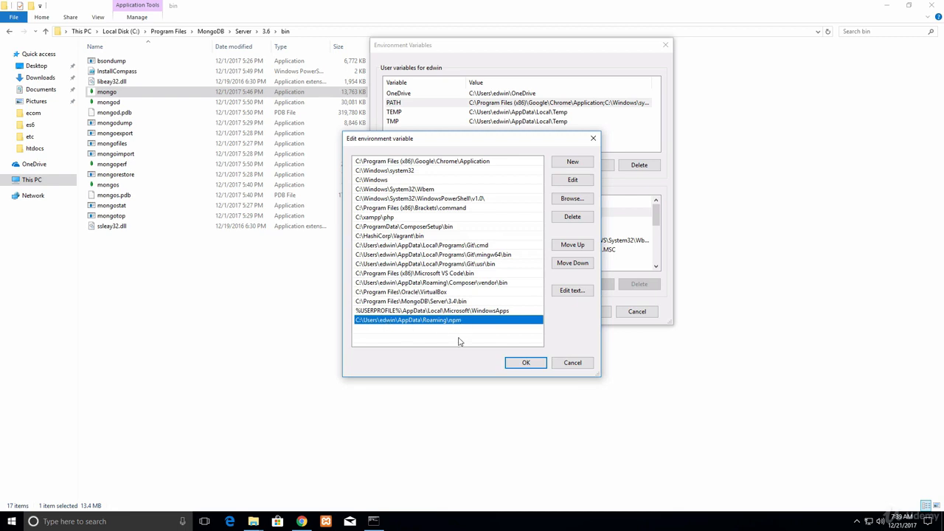
double_click(393, 334)
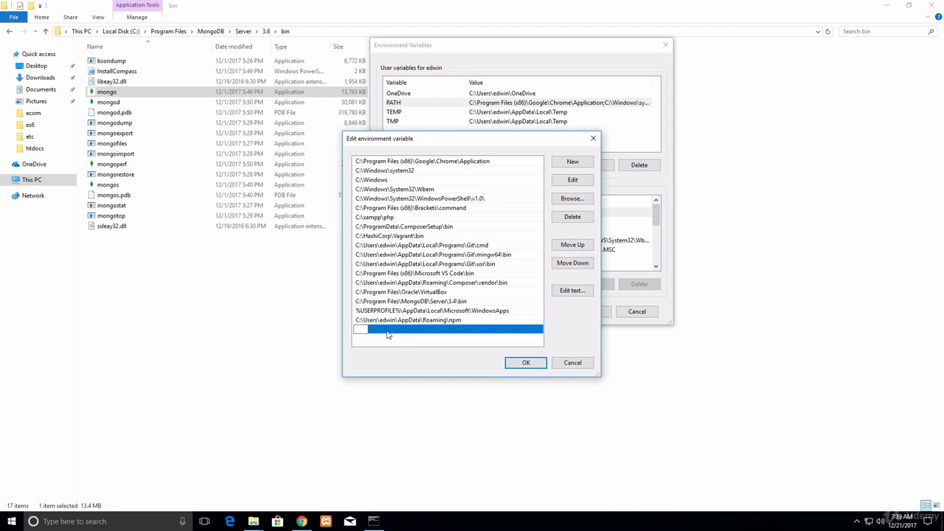
right_click(360, 330)
click(384, 363)
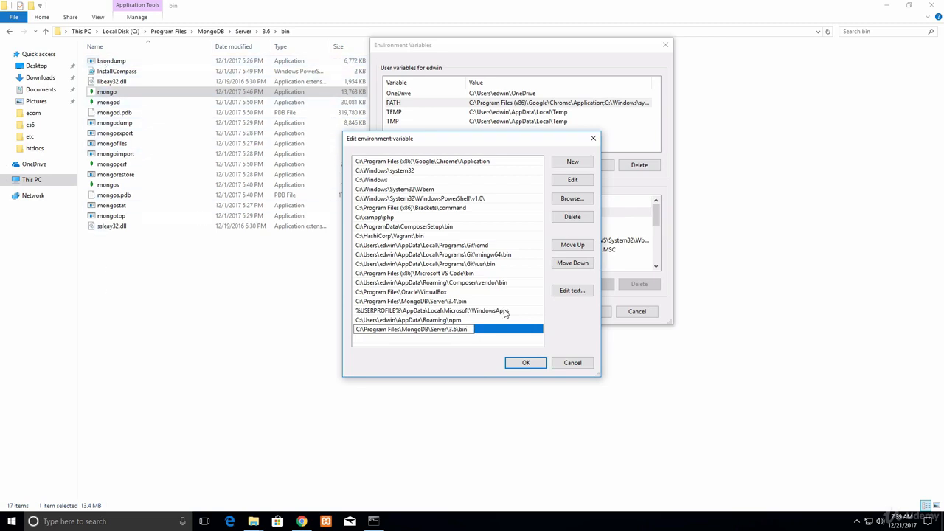
click(525, 366)
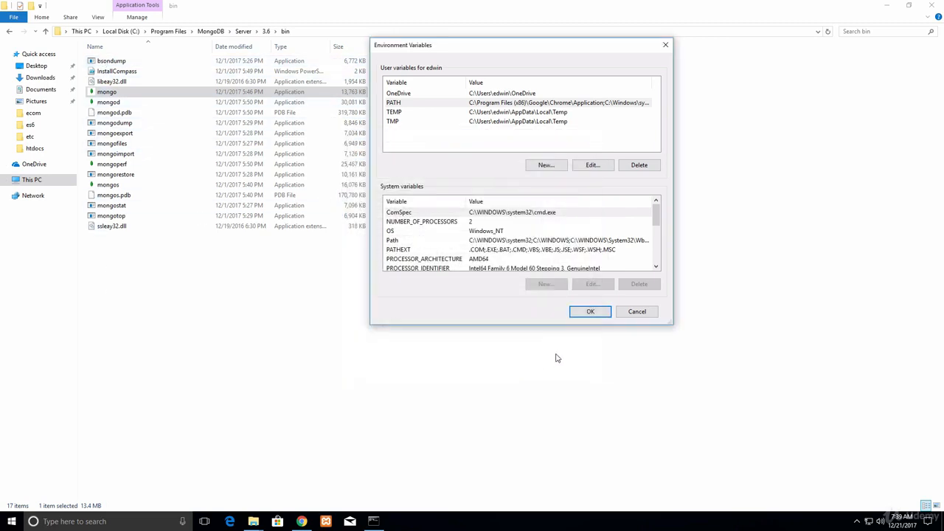
click(591, 311)
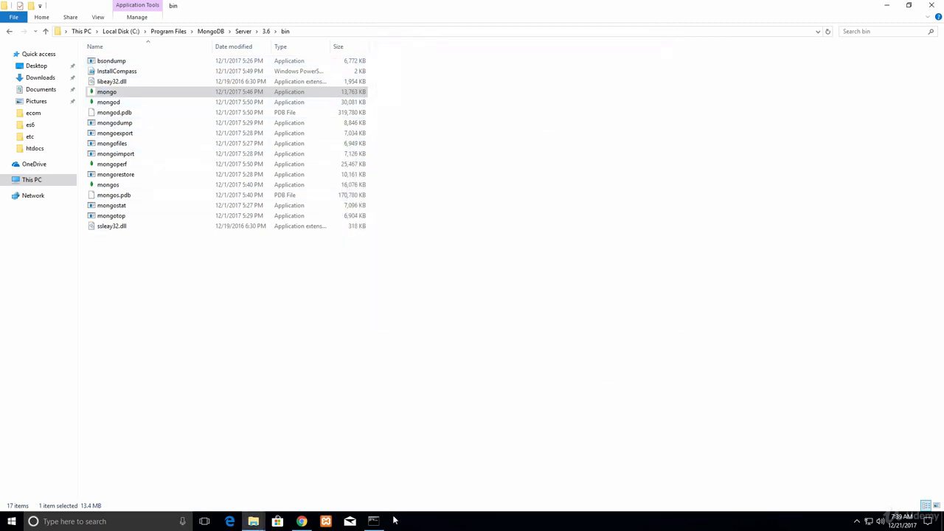
- Close the old Administrator Command Prompt and open a new Command Prompt by searching Windows for cmd
click(374, 522)
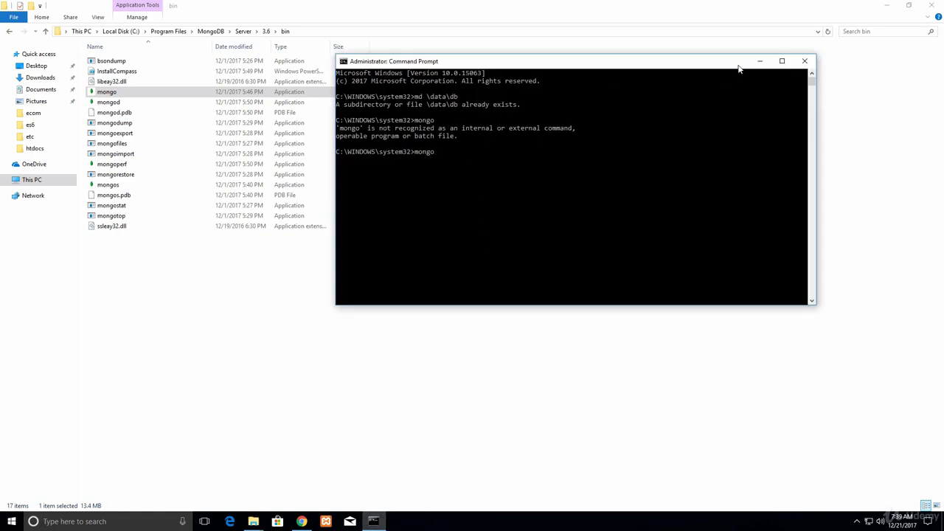
click(804, 61)
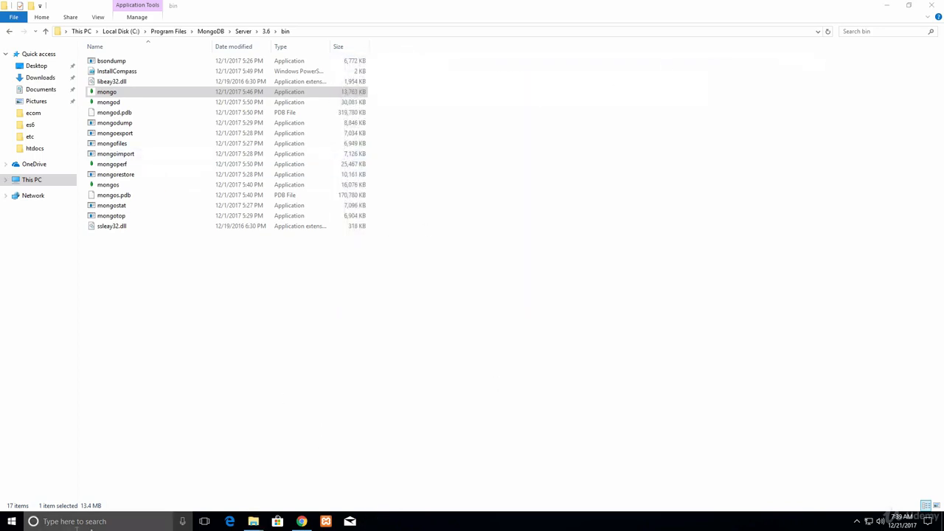
click(95, 521)
text(cmd)
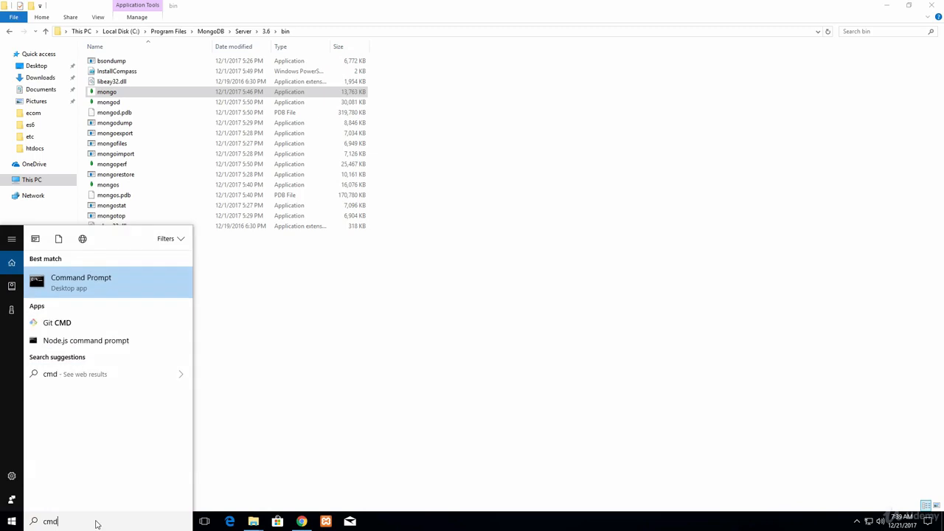
click(97, 274)
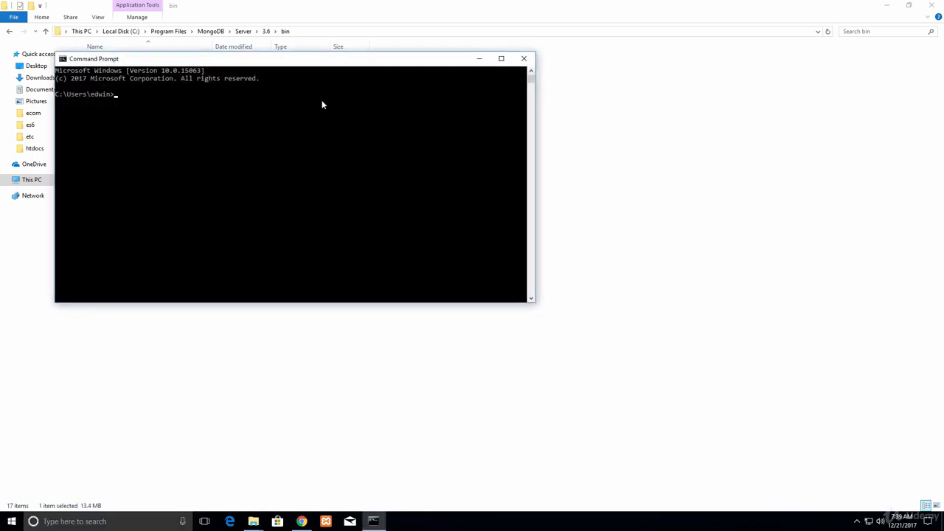
- Start the MongoDB server by running mongod in the new Command Prompt
drag(312, 63, 565, 95)
click(526, 151)
text(m)
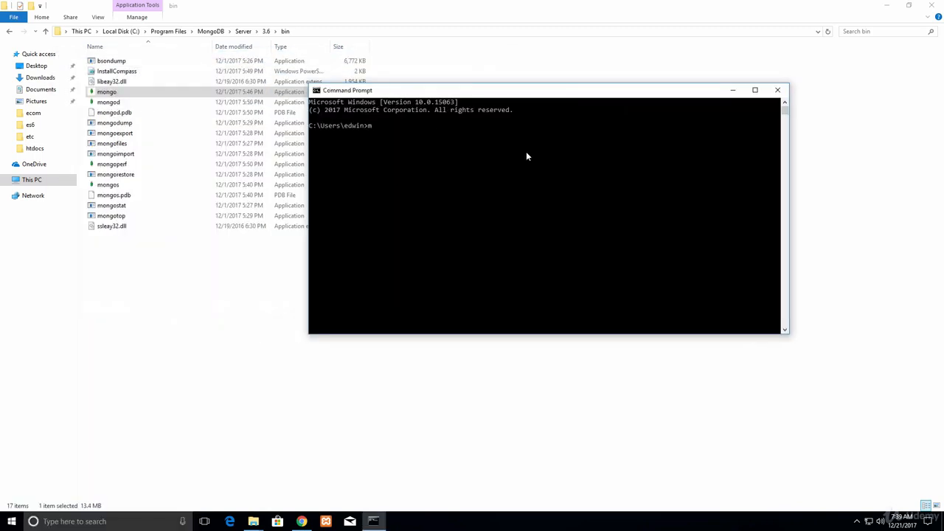
text(ongod)
key(Return)
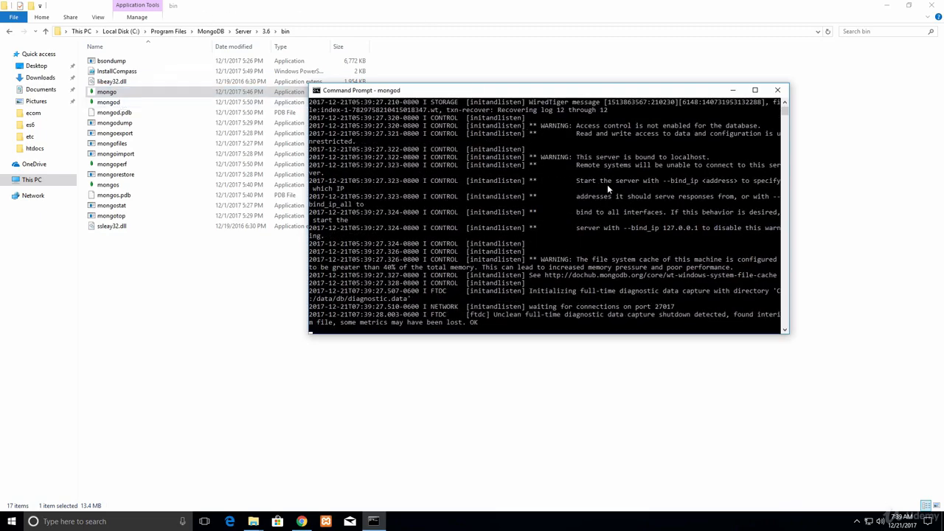
right_click(424, 94)
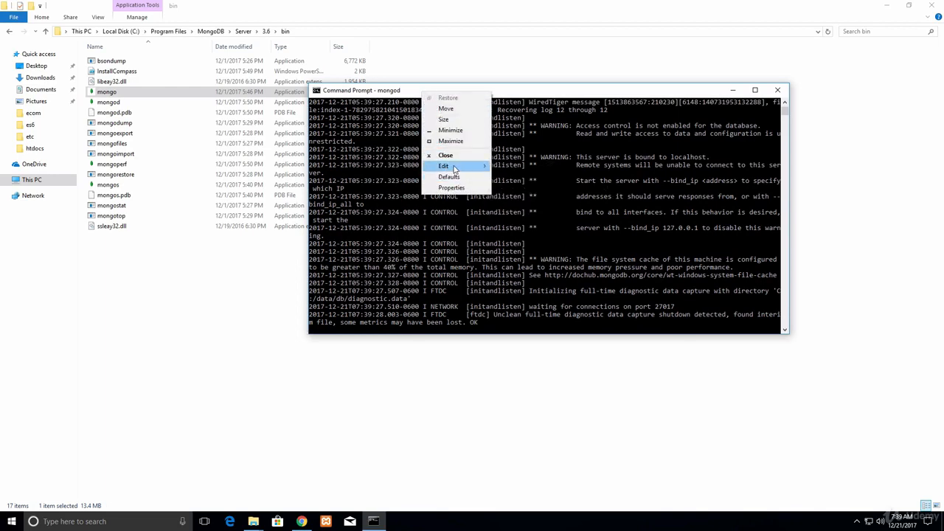
mouse_move(457, 166)
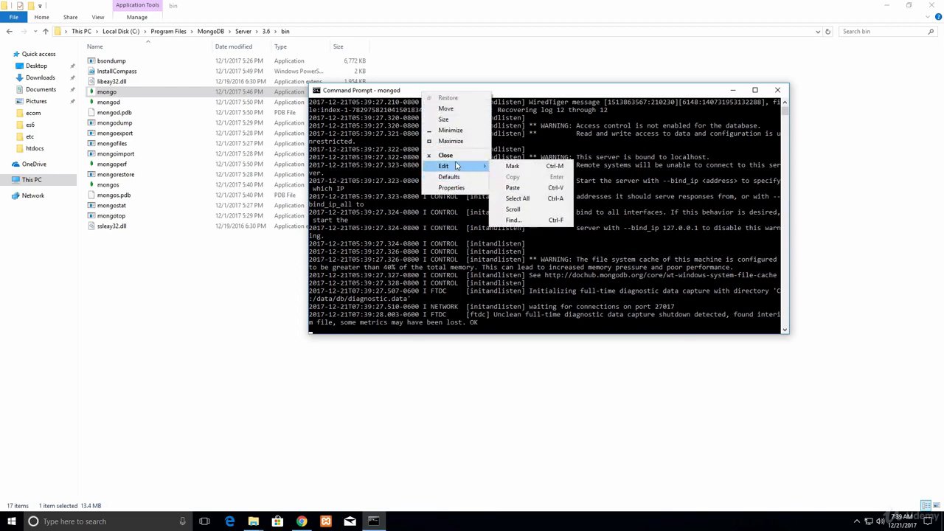
right_click(382, 93)
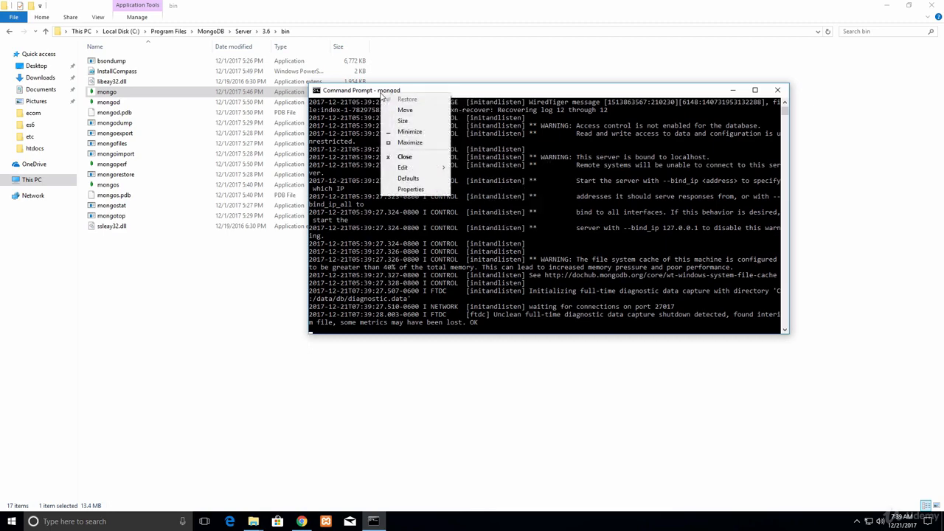
click(369, 91)
drag(369, 90, 239, 70)
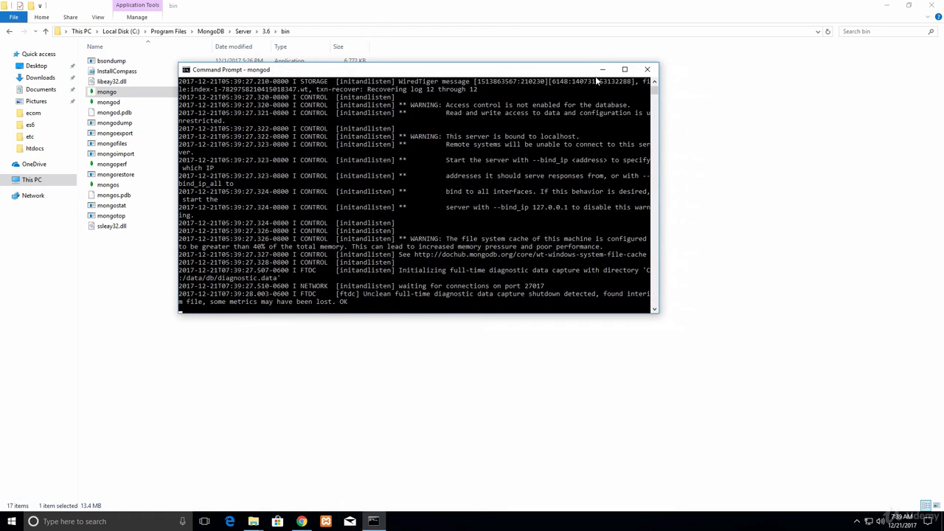
right_click(487, 70)
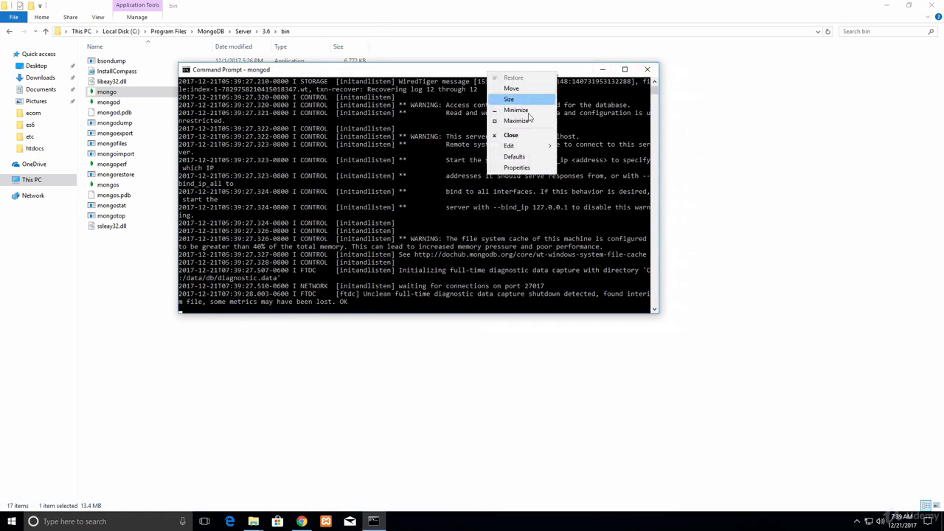
click(437, 73)
right_click(275, 71)
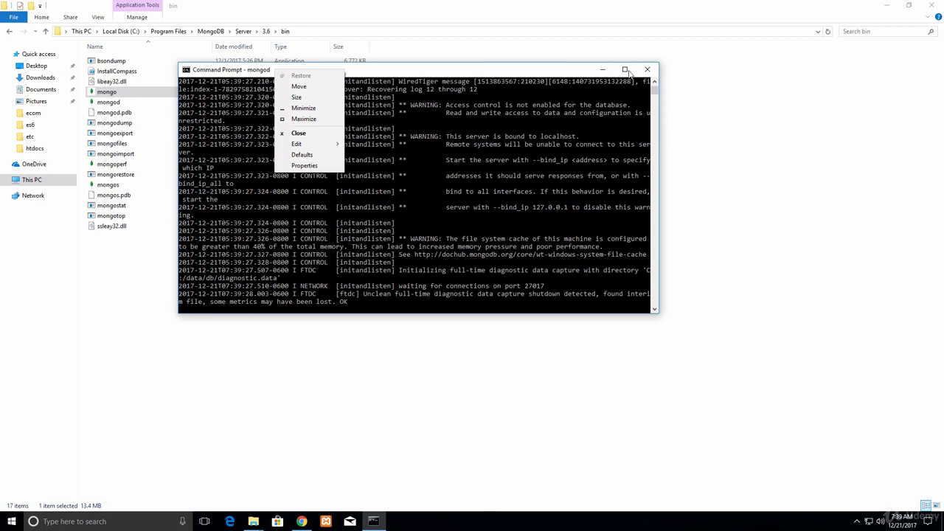
click(368, 78)
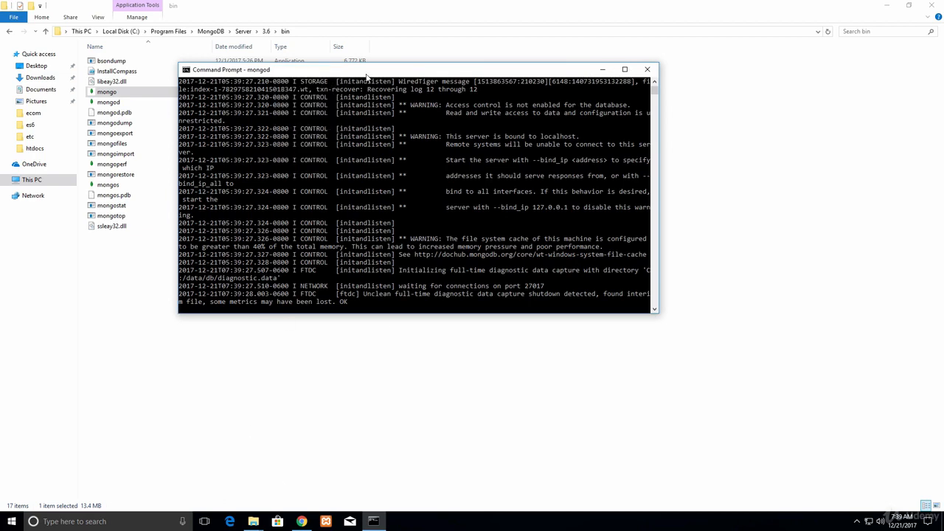
click(367, 72)
drag(437, 71, 397, 61)
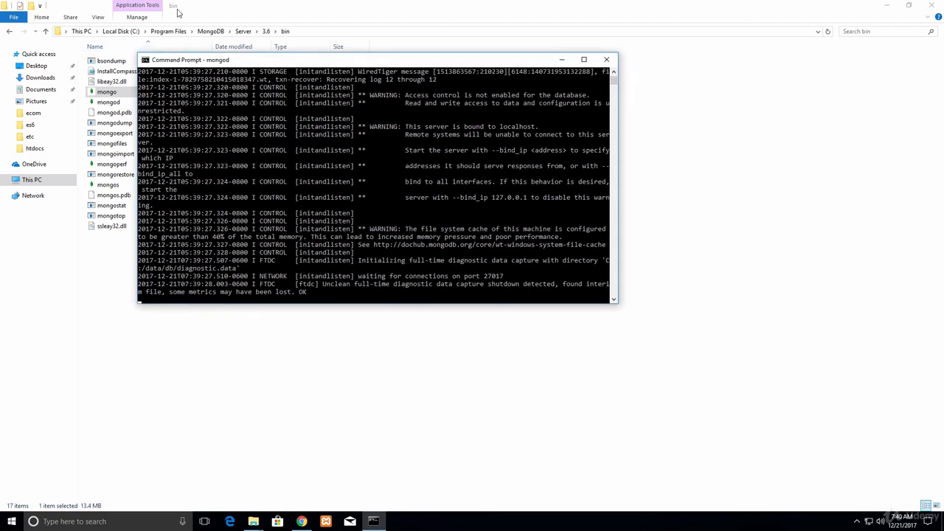
click(380, 523)
click(374, 523)
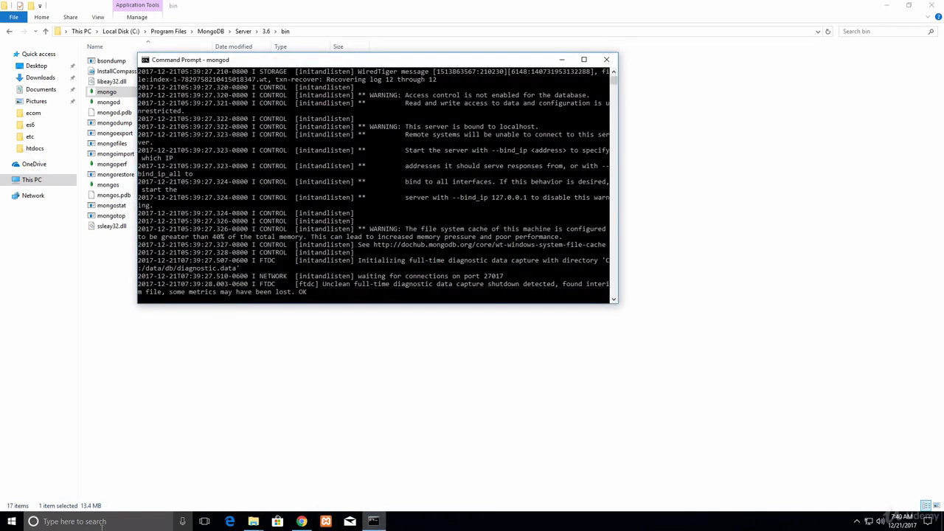
click(85, 520)
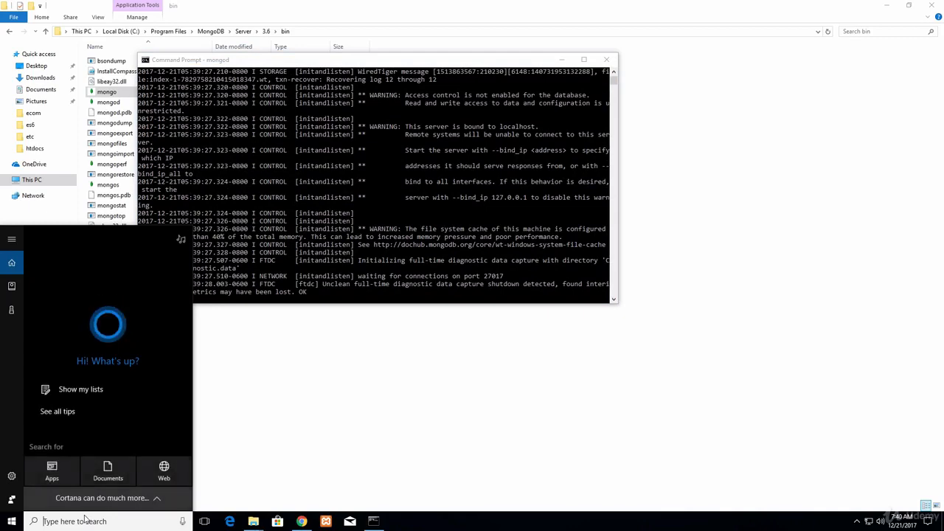
text(cmd)
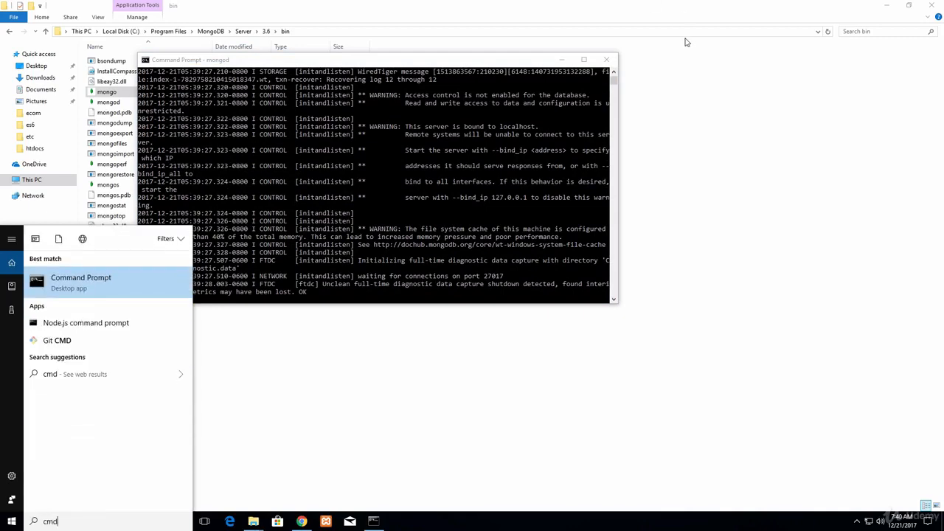
- Close the Command Prompt running mongod, the File Explorer windows and all other open windows to reach the desktop
click(607, 59)
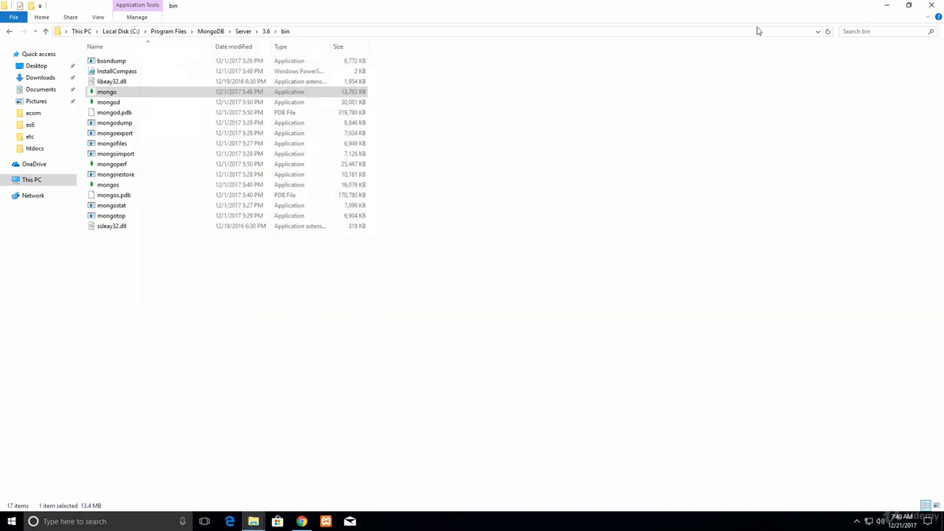
click(933, 5)
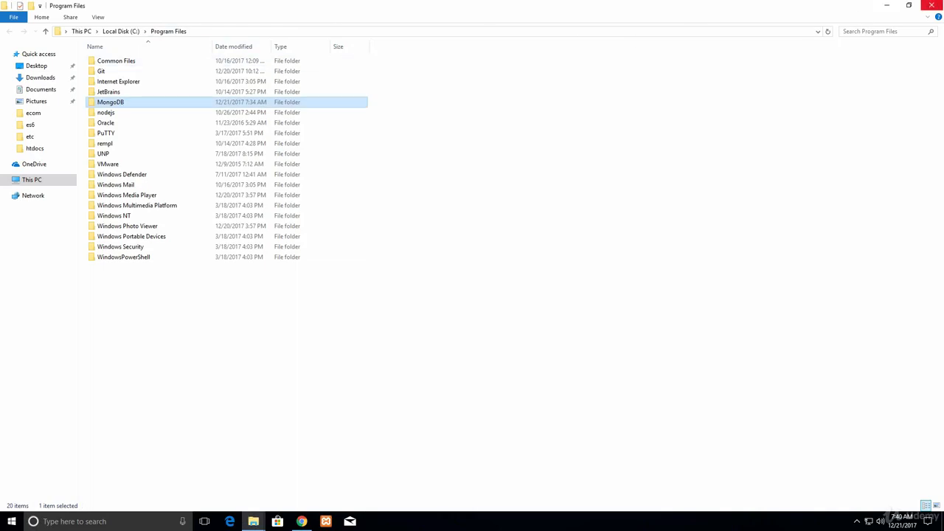
click(931, 9)
click(931, 9)
click(931, 9)
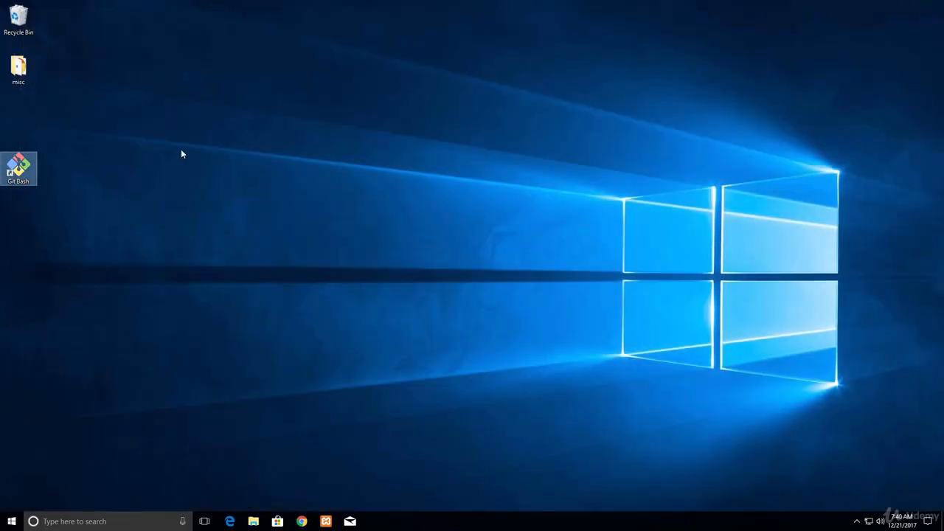
- Open Git Bash from the desktop and set its terminal font size to 18, saving the options
double_click(28, 165)
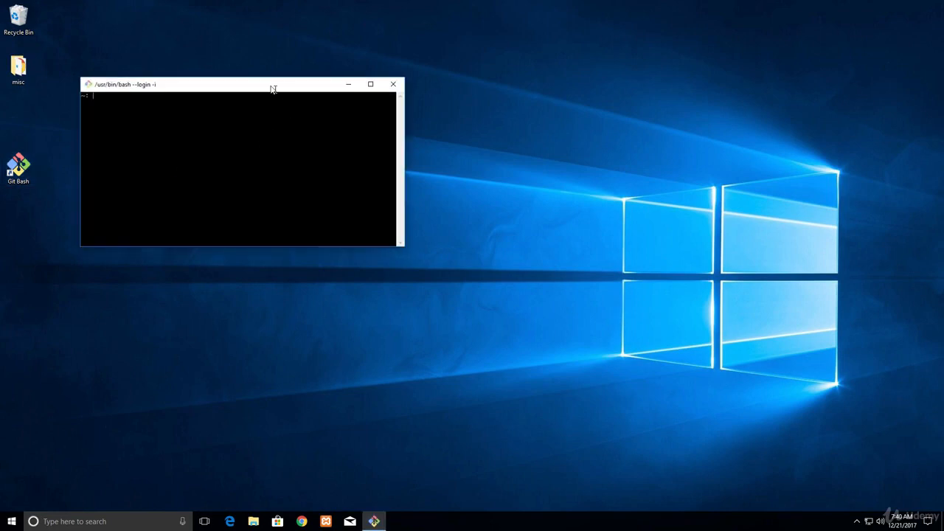
drag(274, 91, 472, 111)
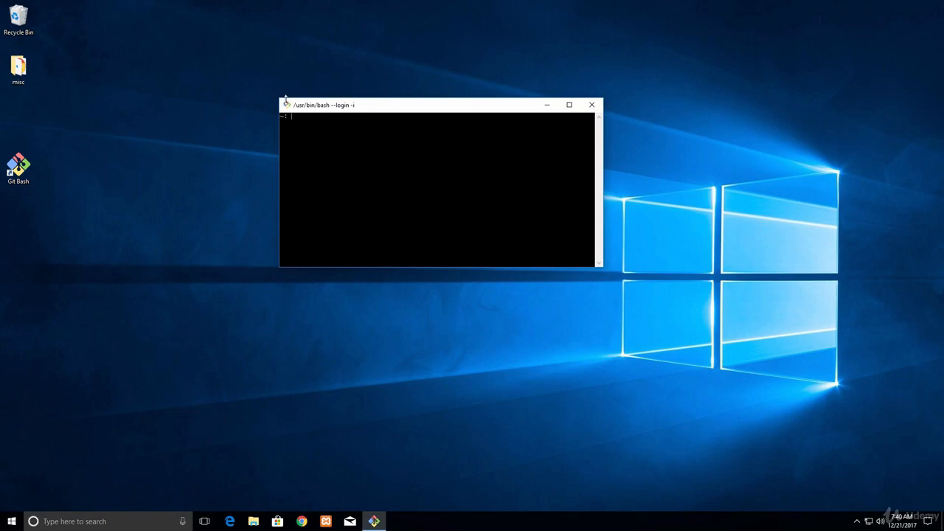
right_click(287, 103)
click(318, 176)
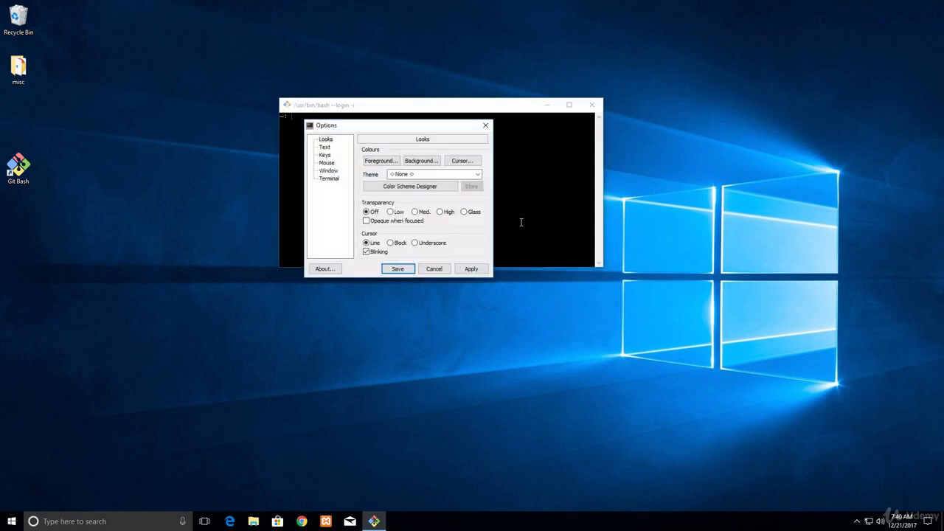
click(328, 148)
click(462, 160)
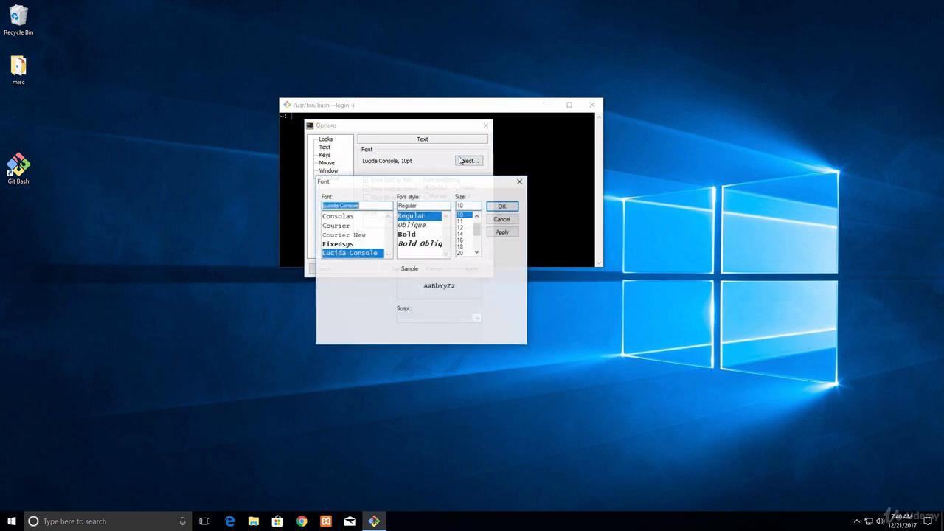
click(462, 241)
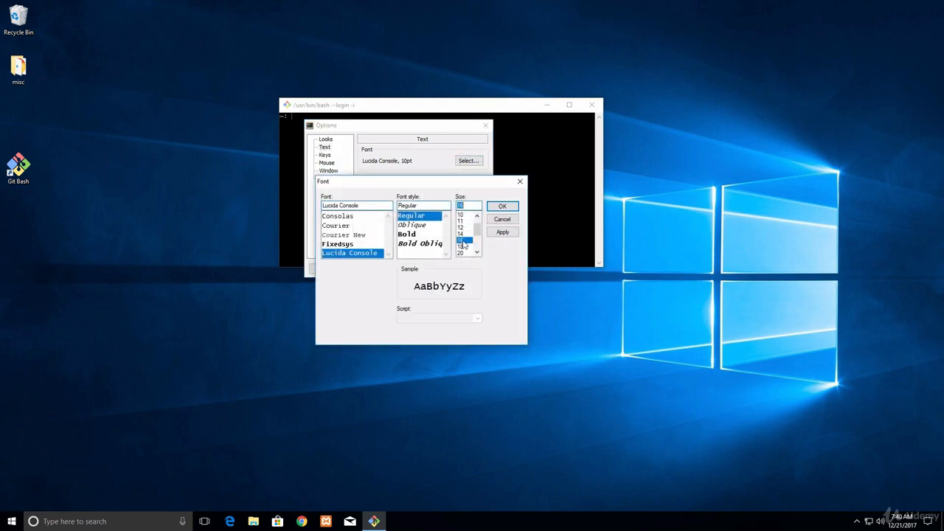
click(463, 246)
click(503, 207)
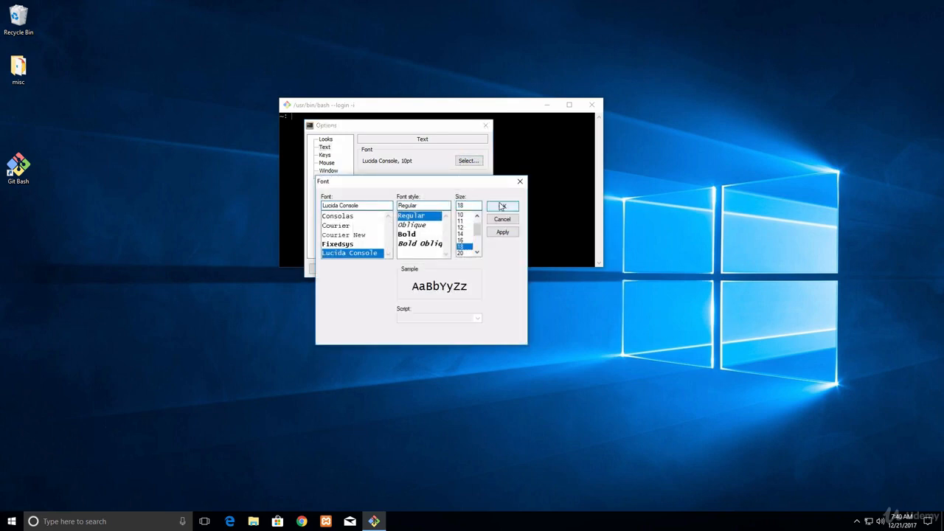
click(472, 269)
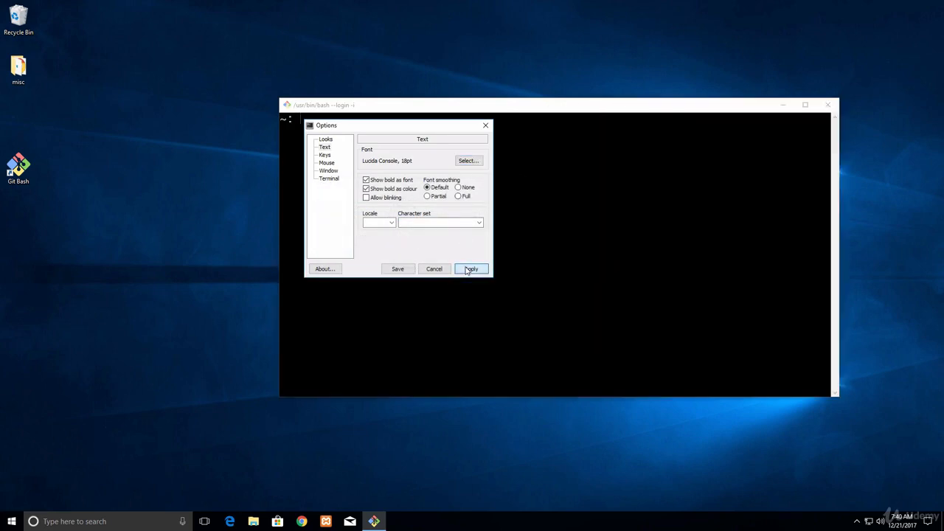
click(397, 269)
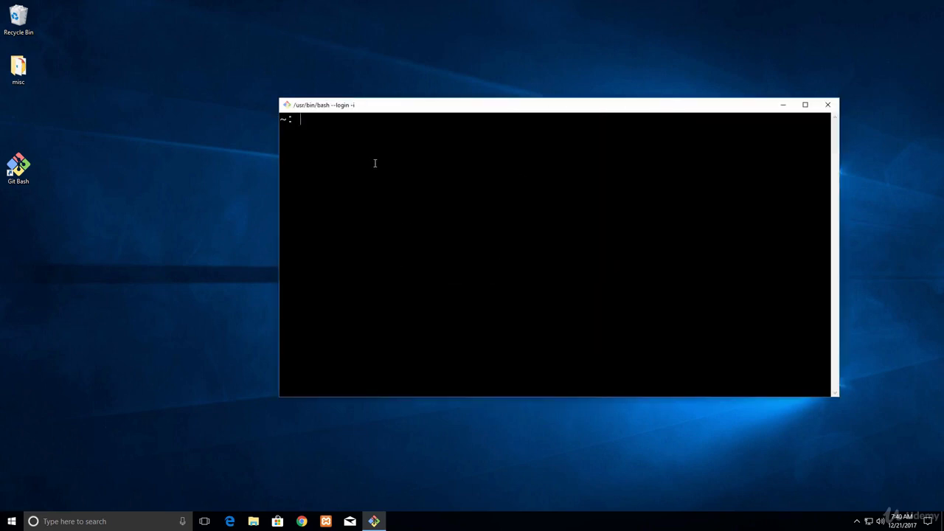
- Start the MongoDB server with mongod in Git Bash and open a second Git Bash window in front of it
text(mongod)
right_click(365, 108)
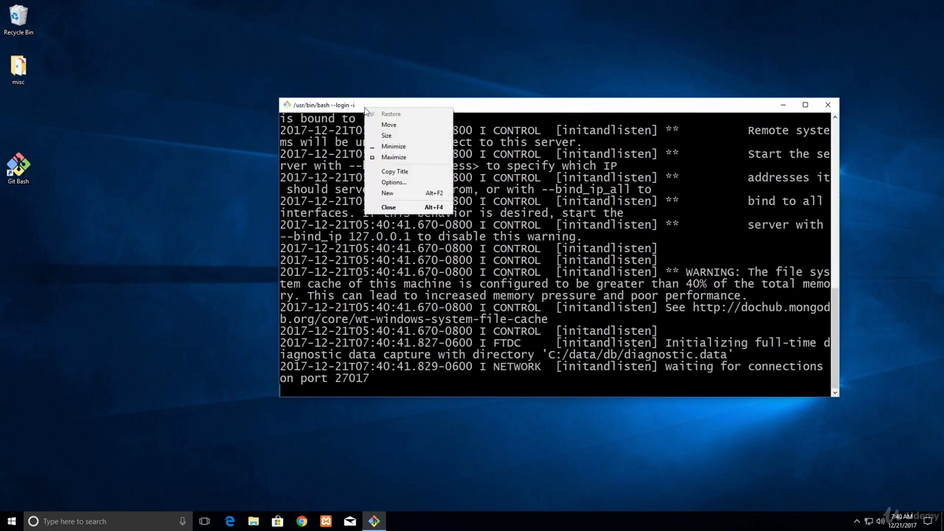
click(417, 193)
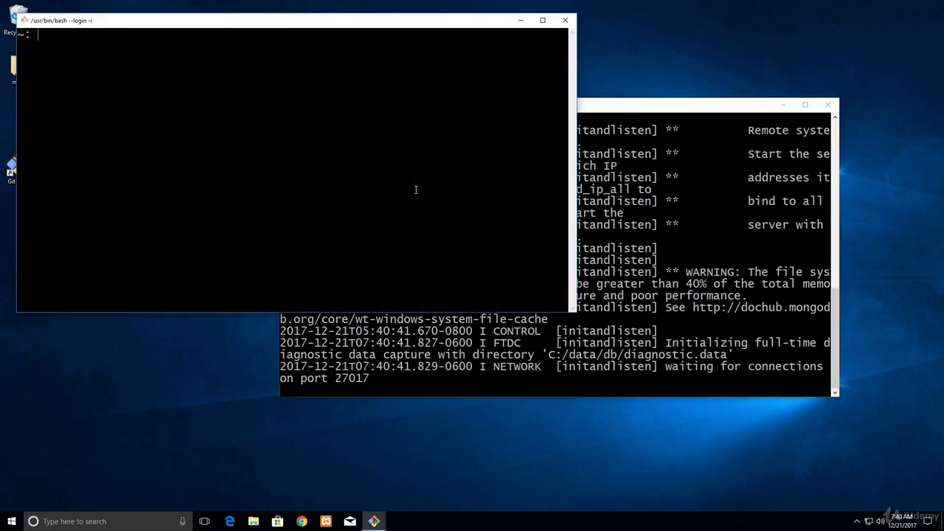
drag(163, 22, 404, 97)
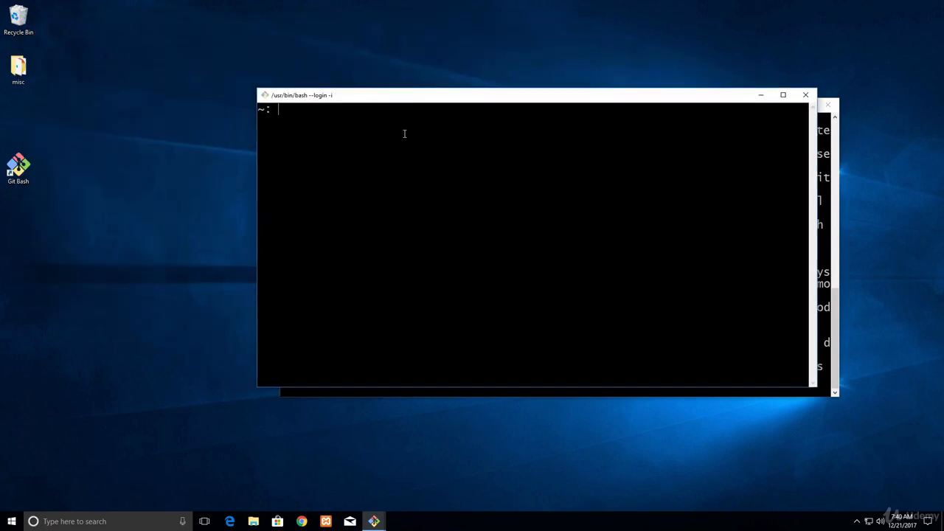
- Start the MongoDB shell with mongo in the second Git Bash window and list the databases with show dbs
text(mongo)
key(Return)
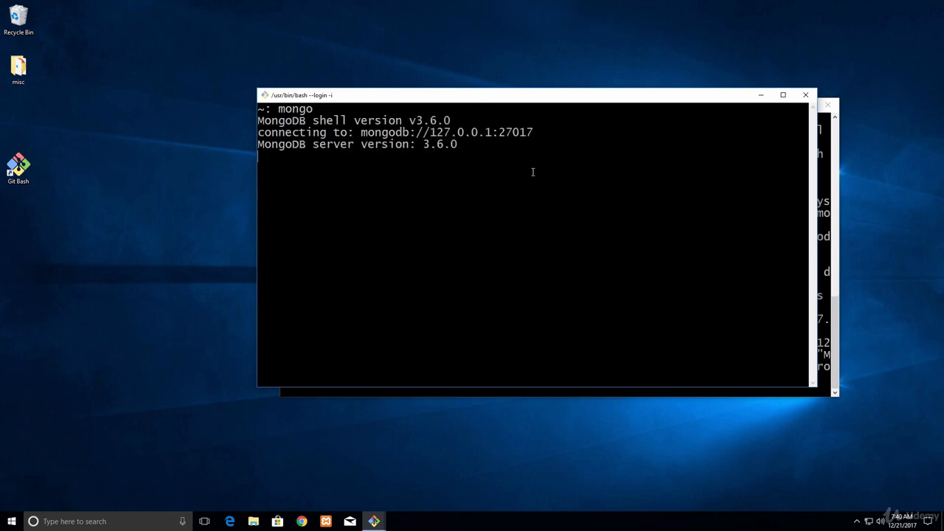
text(show dbs)
key(Return)
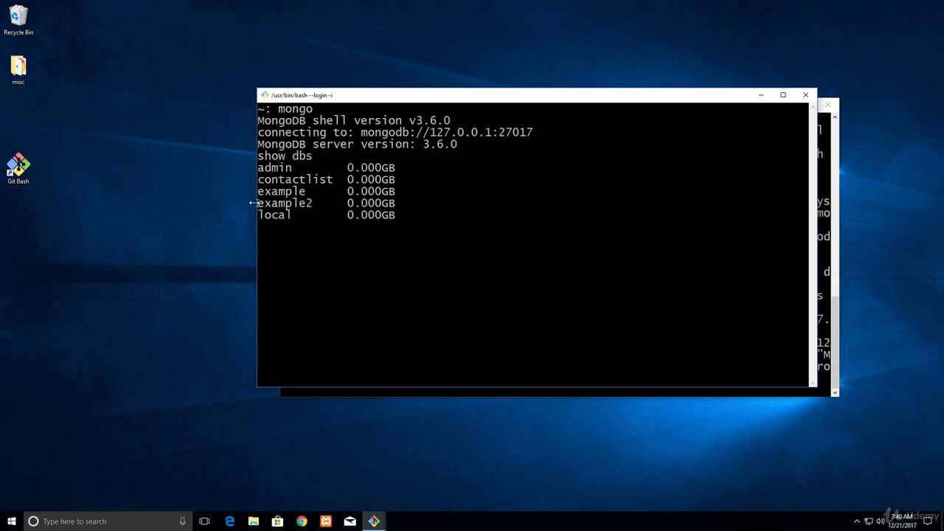
drag(318, 220, 250, 171)
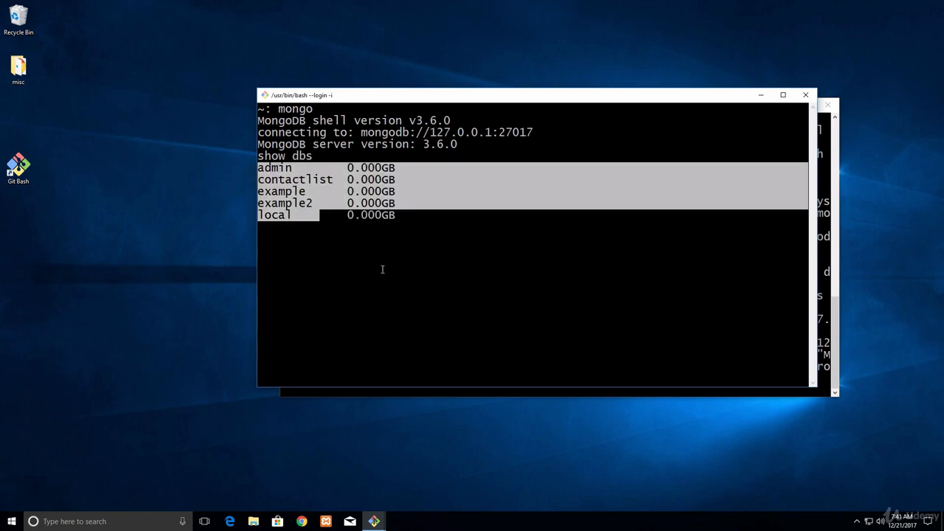
click(359, 236)
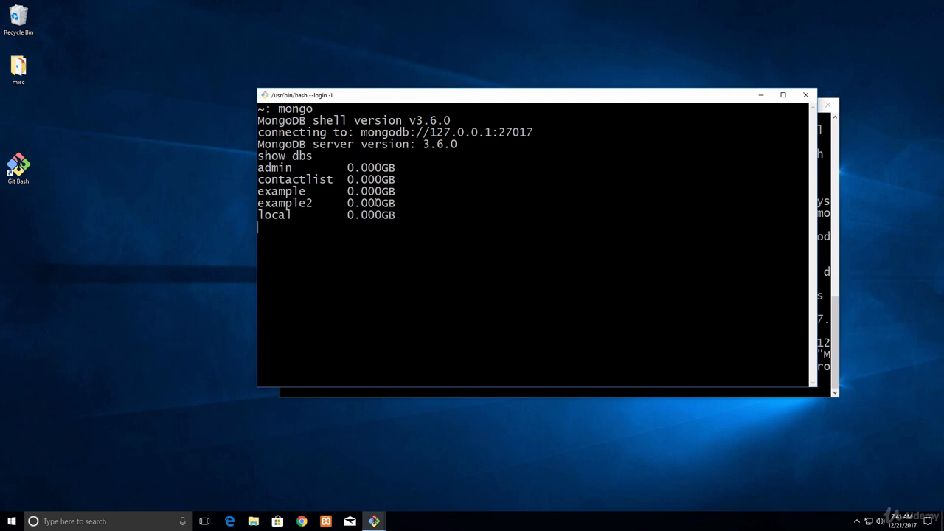